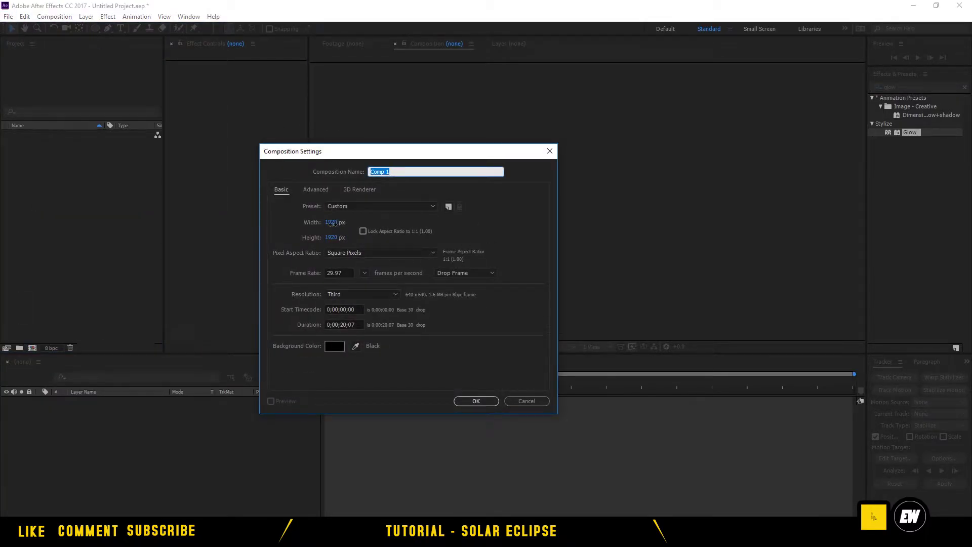
Start editing the width field of the new 1920 × 1920 px composition Comp 1.
click(331, 222)
Create a 1920 × 1080 composition named Main Com.
click(285, 226)
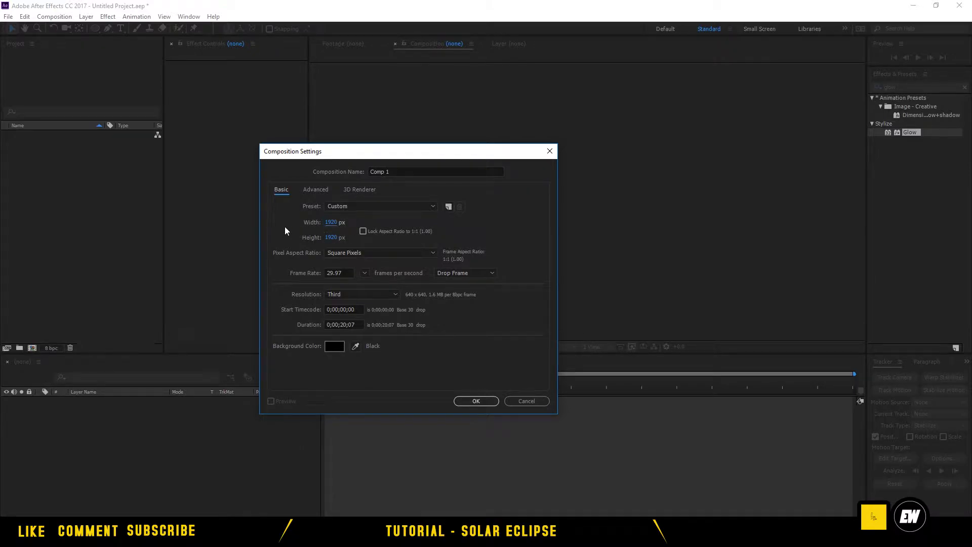
click(332, 238)
text(1080)
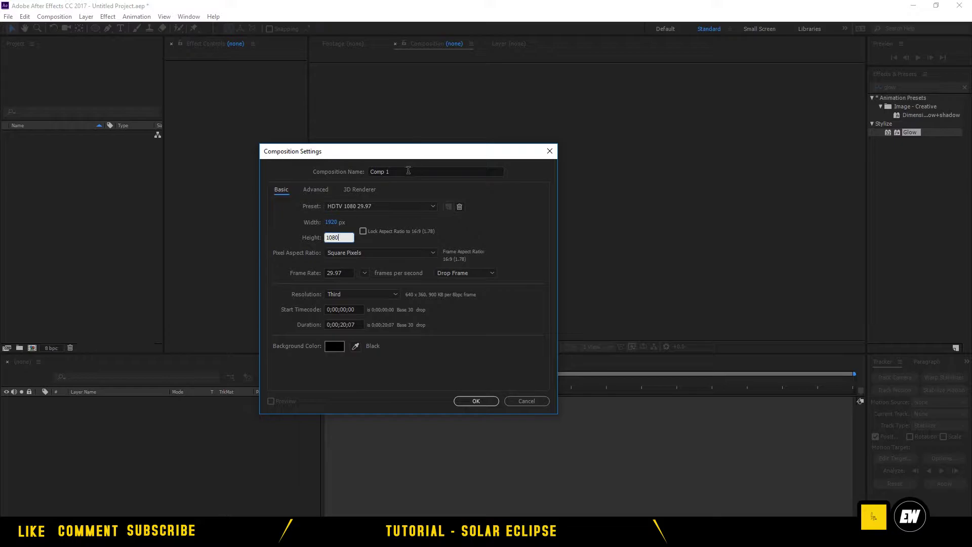
click(408, 171)
text(Main Com)
click(473, 400)
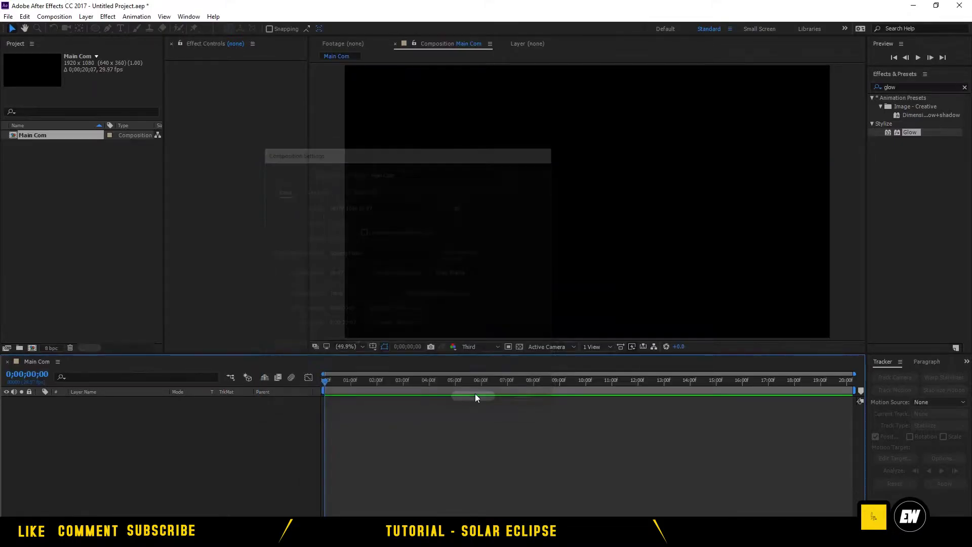
click(54, 16)
Create a second, square 1920 × 1920 composition named Sun.
click(59, 28)
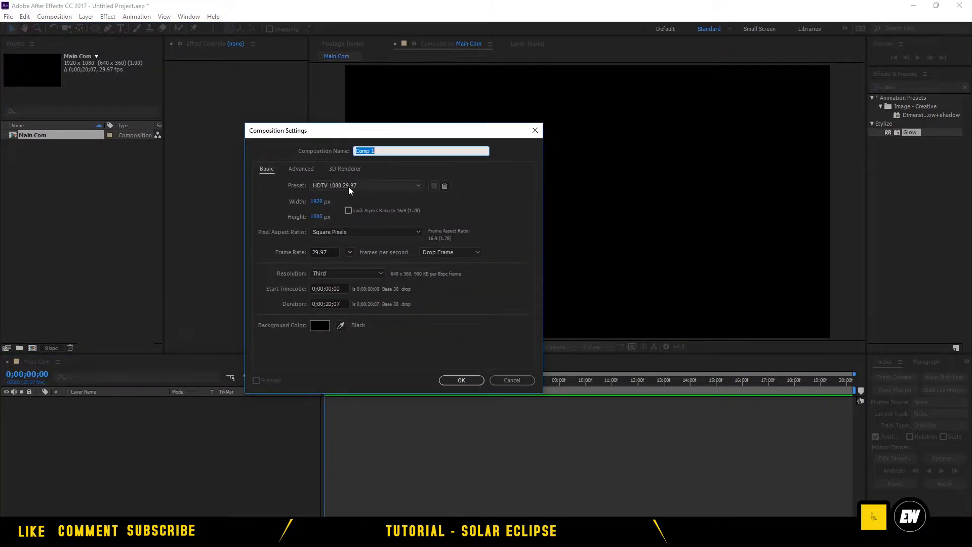
click(317, 201)
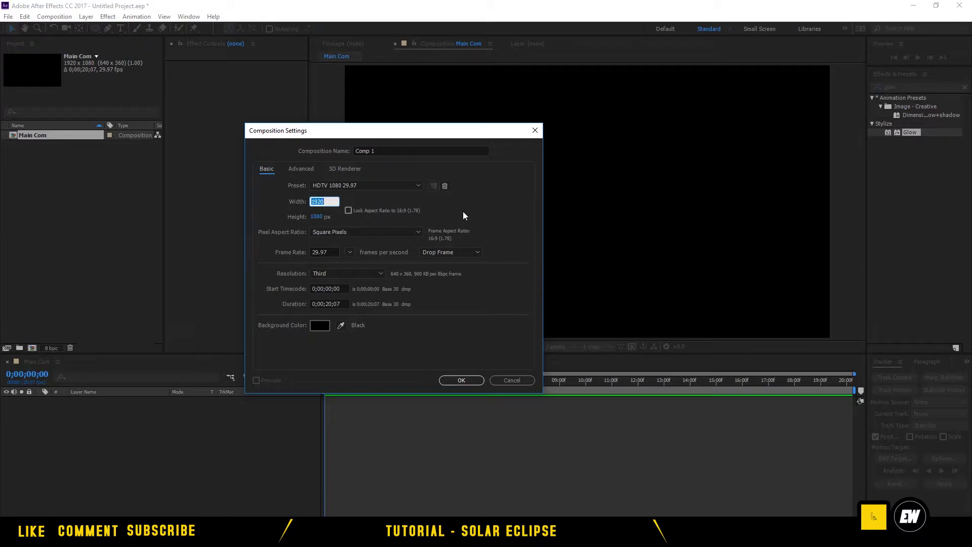
text(1920)
click(317, 217)
text(1920)
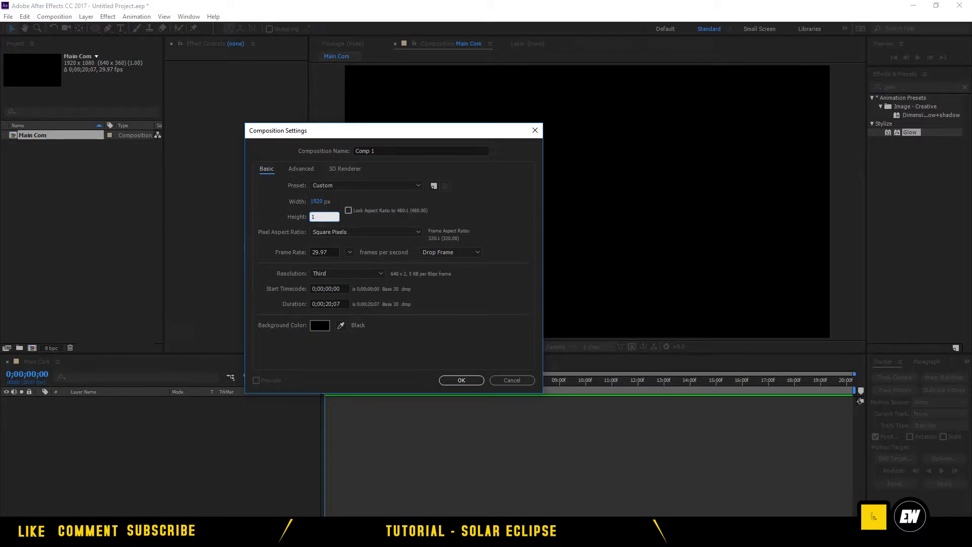
click(408, 152)
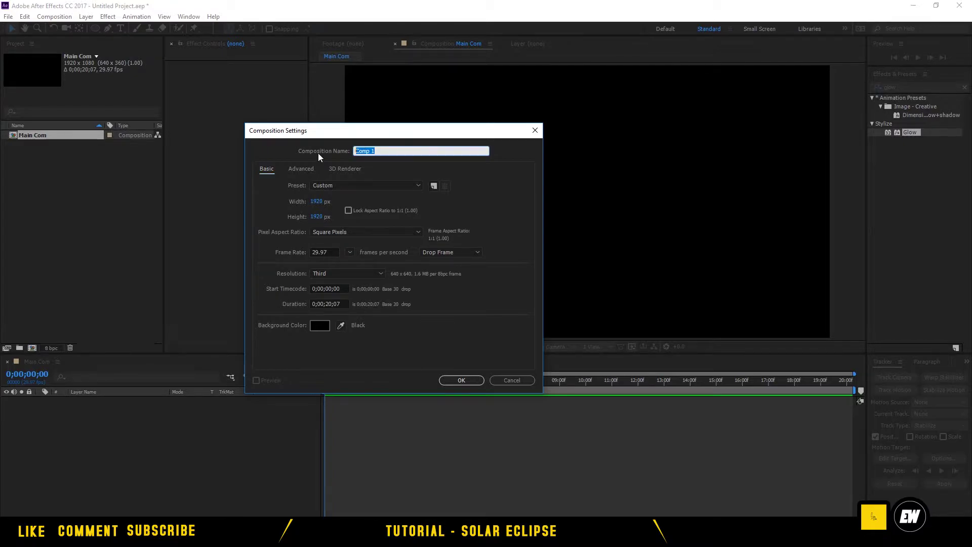
text(Sun)
click(478, 380)
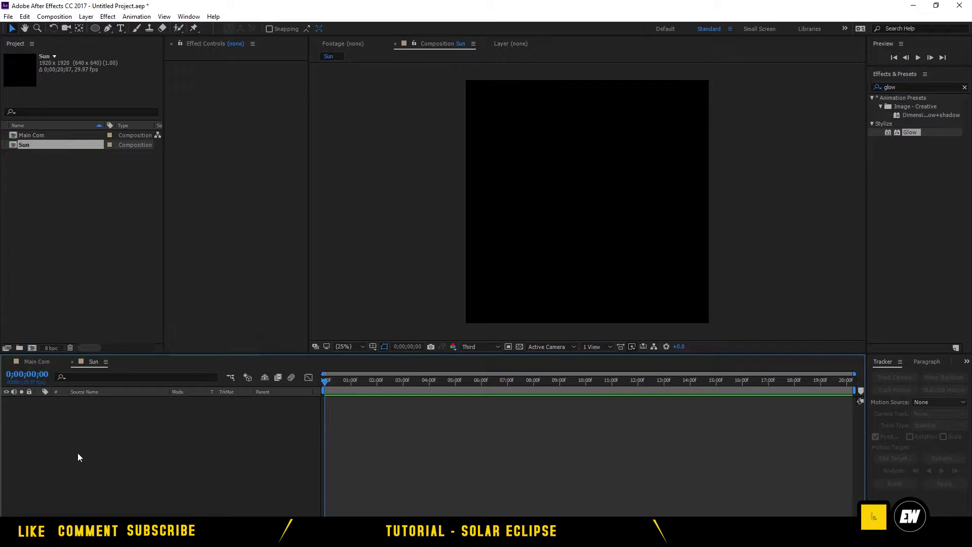
Add a full-frame white solid layer to the Sun composition.
right_click(114, 436)
mouse_move(148, 326)
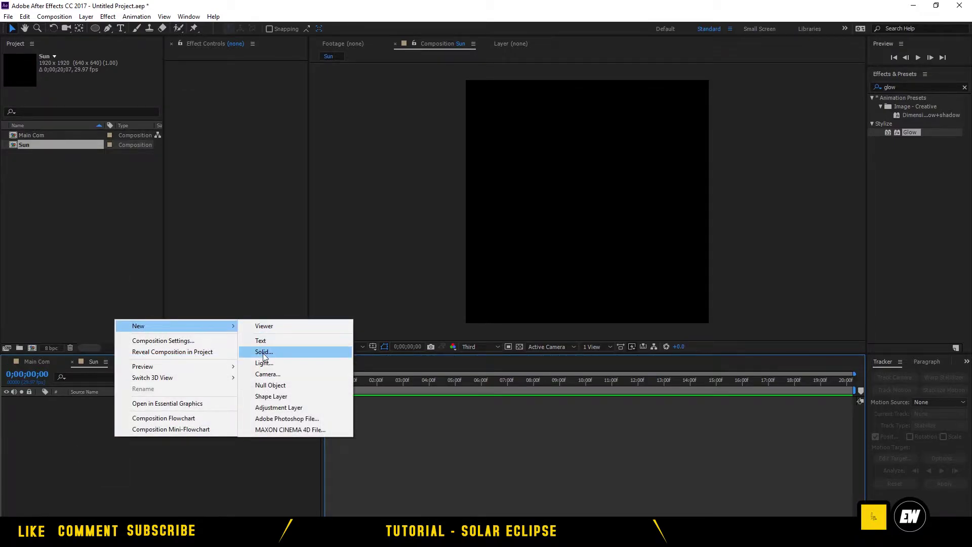
click(263, 351)
click(480, 339)
drag(263, 342, 154, 301)
click(425, 319)
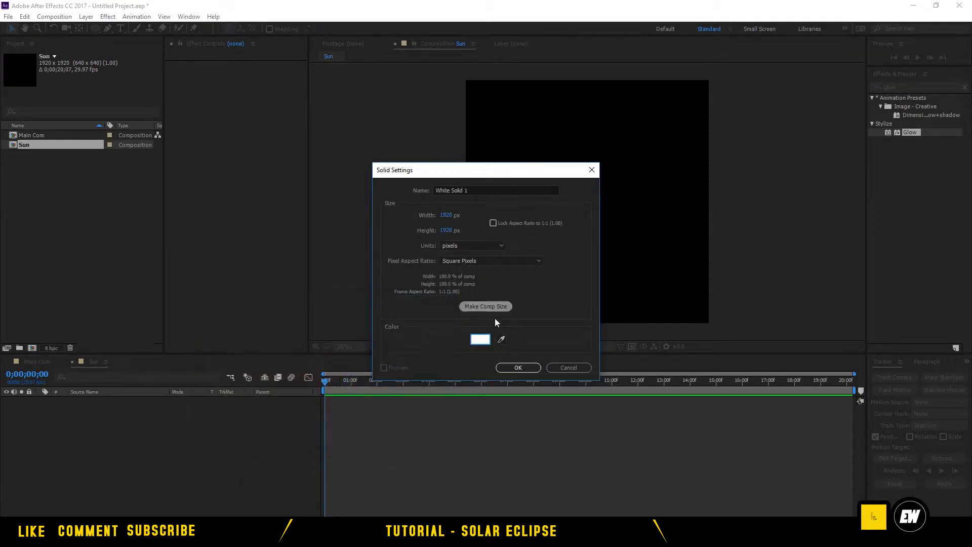
click(518, 368)
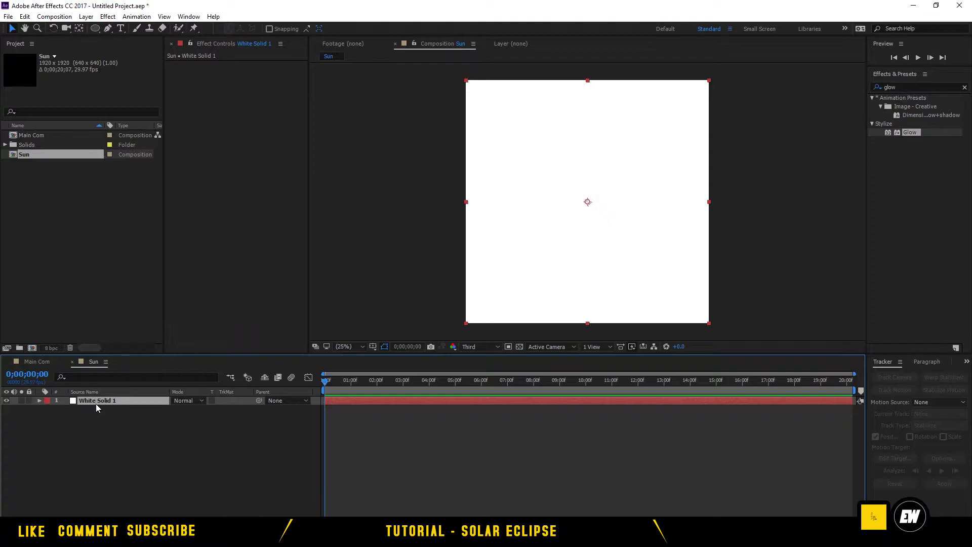
Rename the white solid layer to Sun.
right_click(96, 402)
key(Escape)
key(Return)
text(SUn)
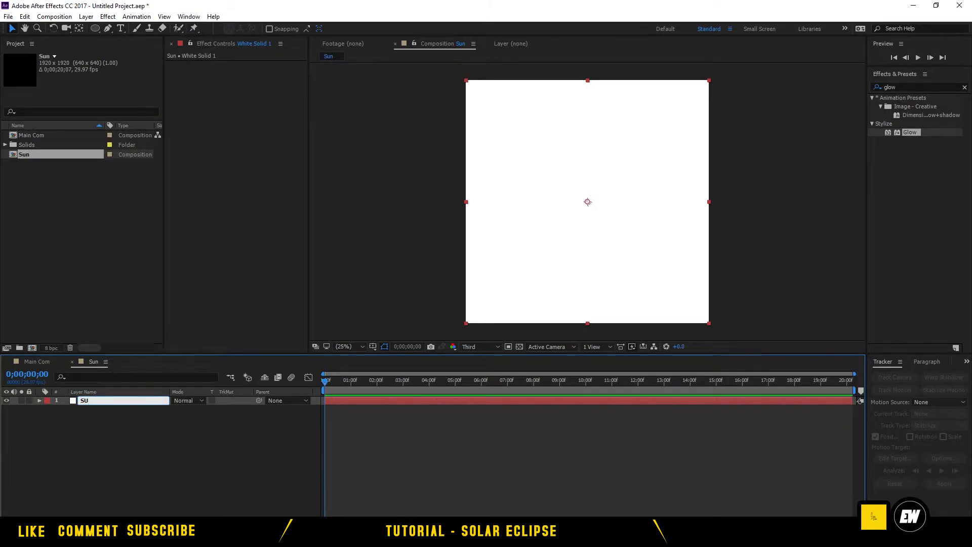
key(BackSpace)
text(un)
key(Return)
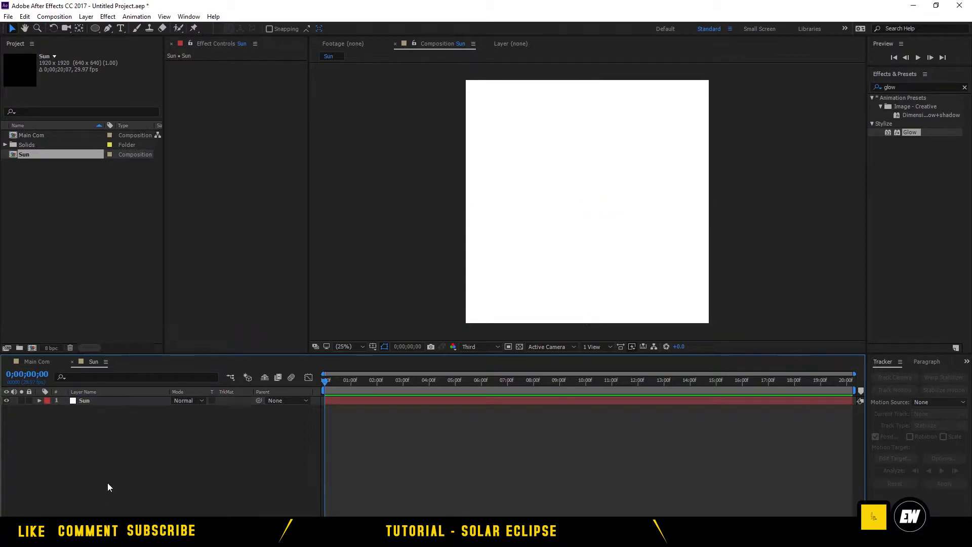
click(104, 401)
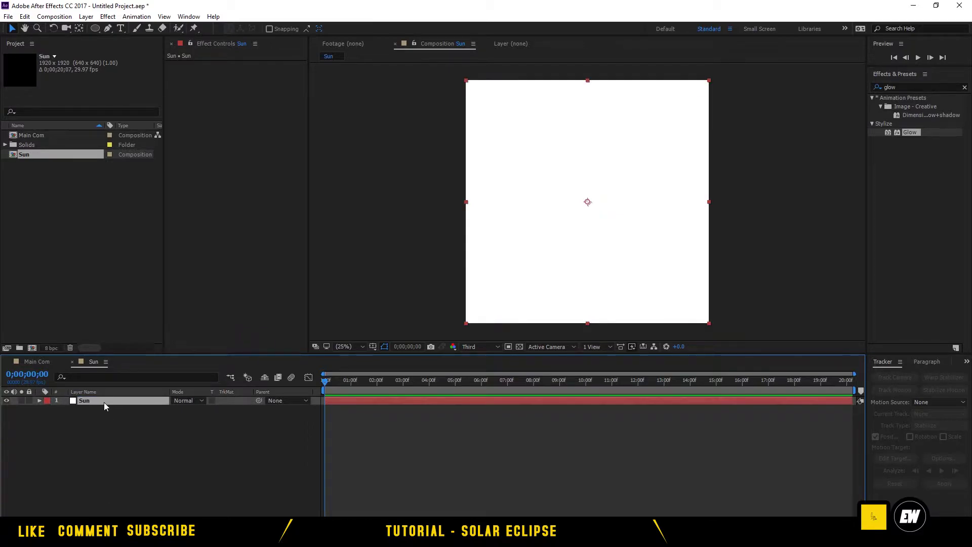
Mask the Sun layer with a full-layer ellipse, then shrink and centre the circle.
click(94, 30)
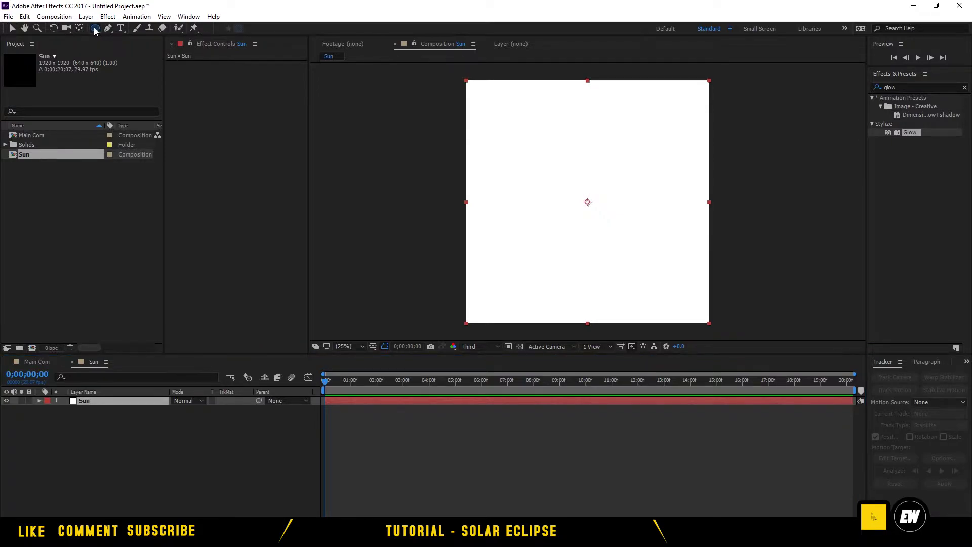
double_click(94, 30)
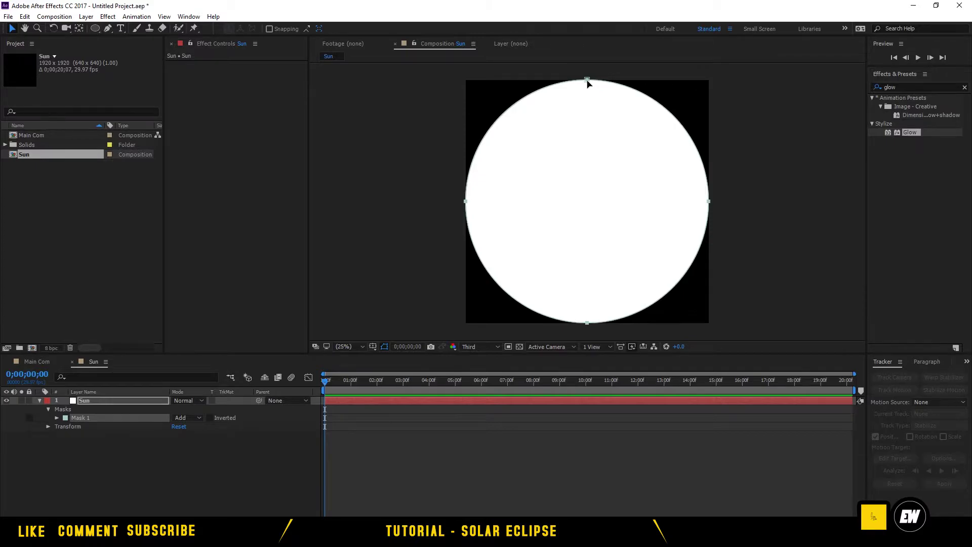
click(587, 82)
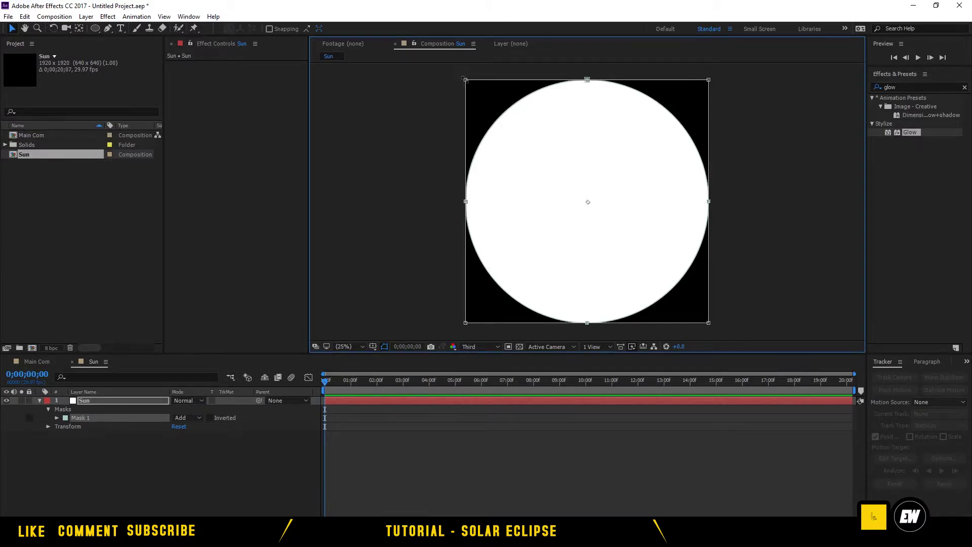
drag(465, 80, 593, 207)
drag(670, 258, 606, 196)
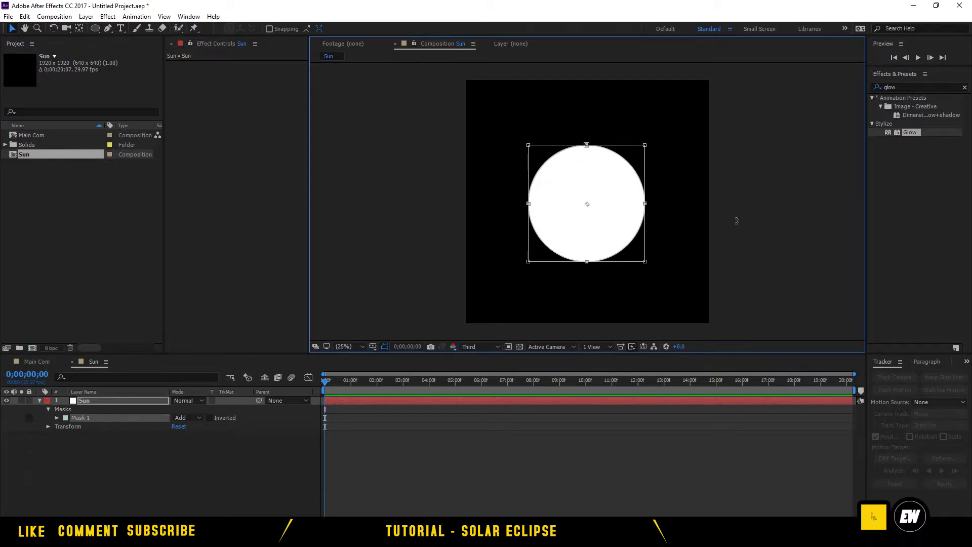
click(648, 301)
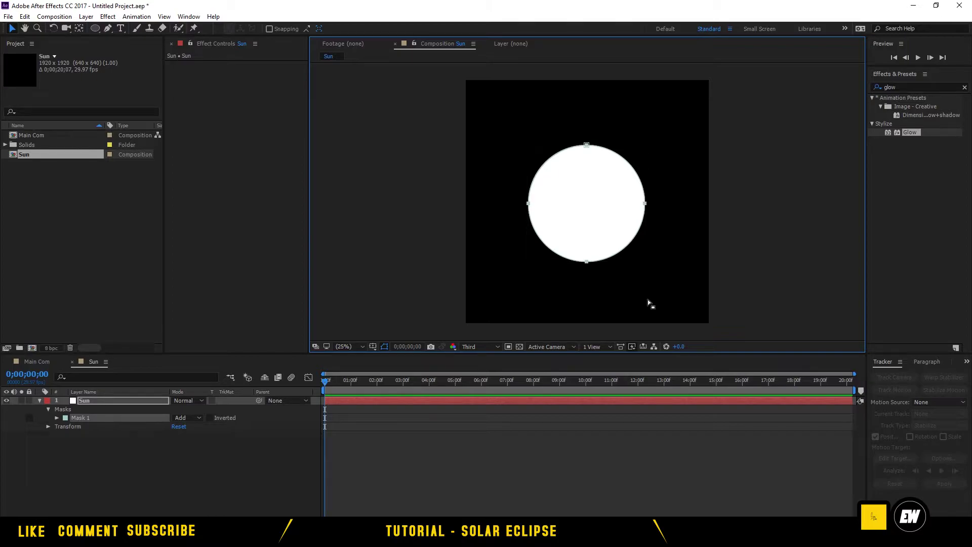
click(84, 400)
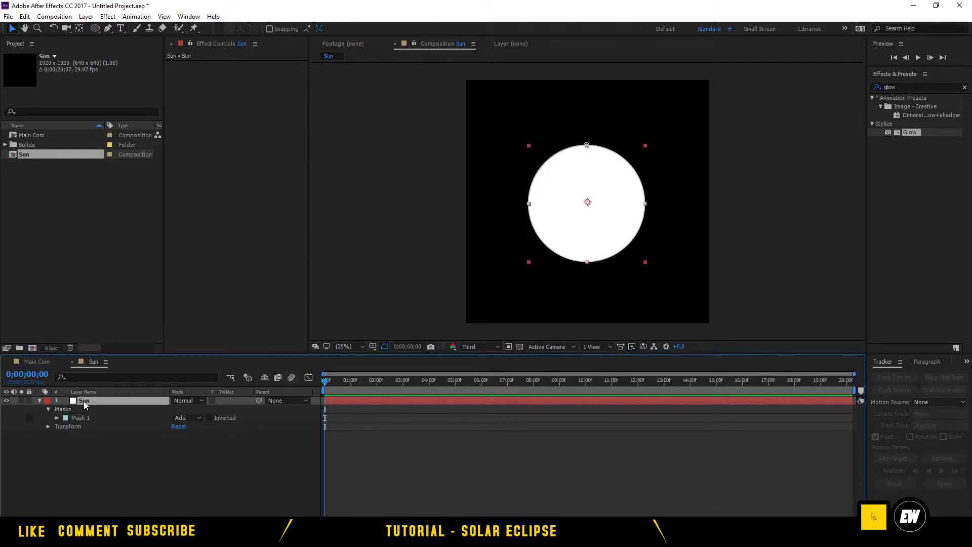
Set the Sun layer's Mask Feather to 250 pixels for a soft edge.
key(u)
key(m)
key(m)
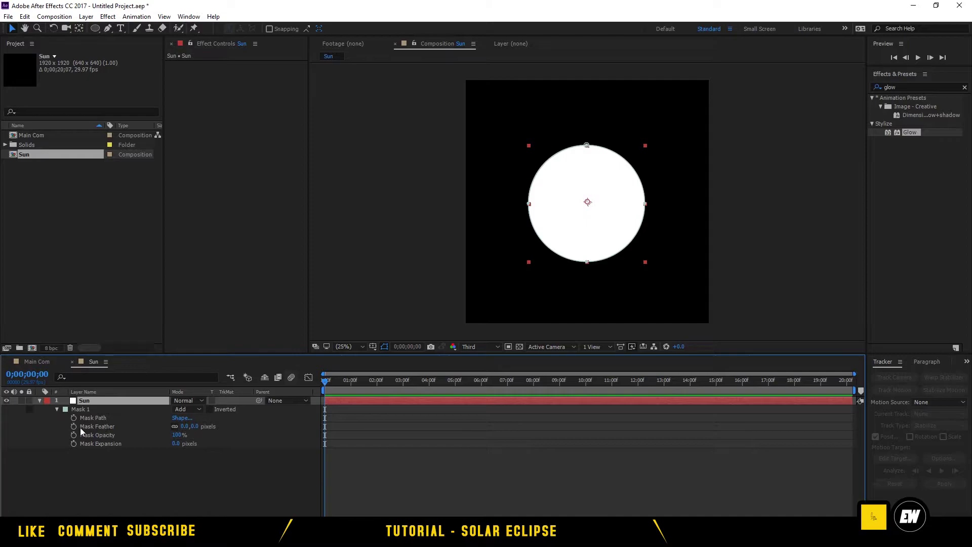
drag(183, 427, 284, 428)
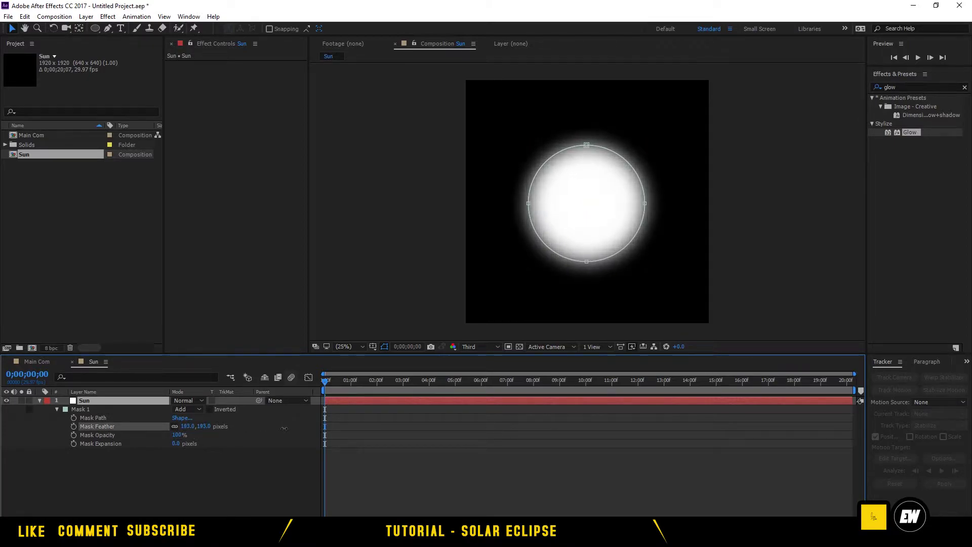
click(187, 427)
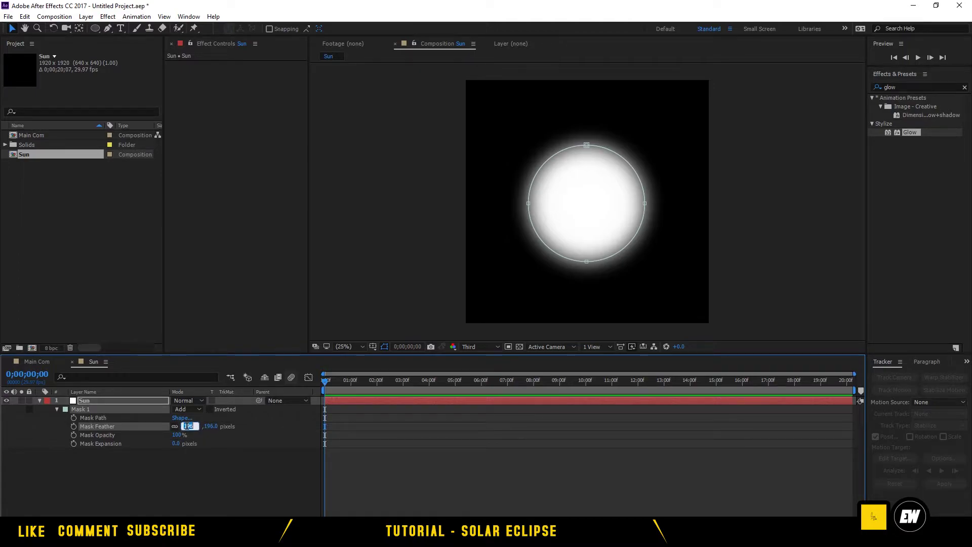
text(250)
click(228, 455)
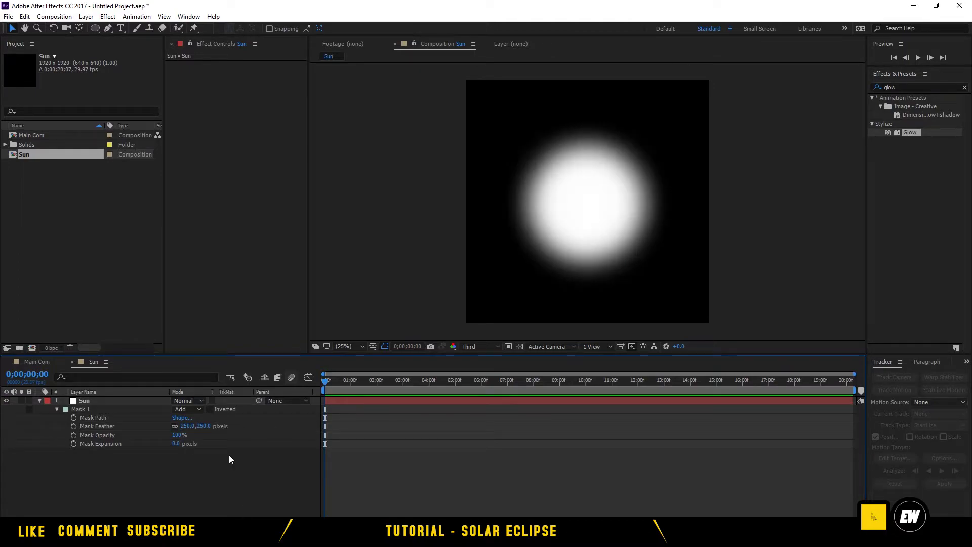
click(39, 400)
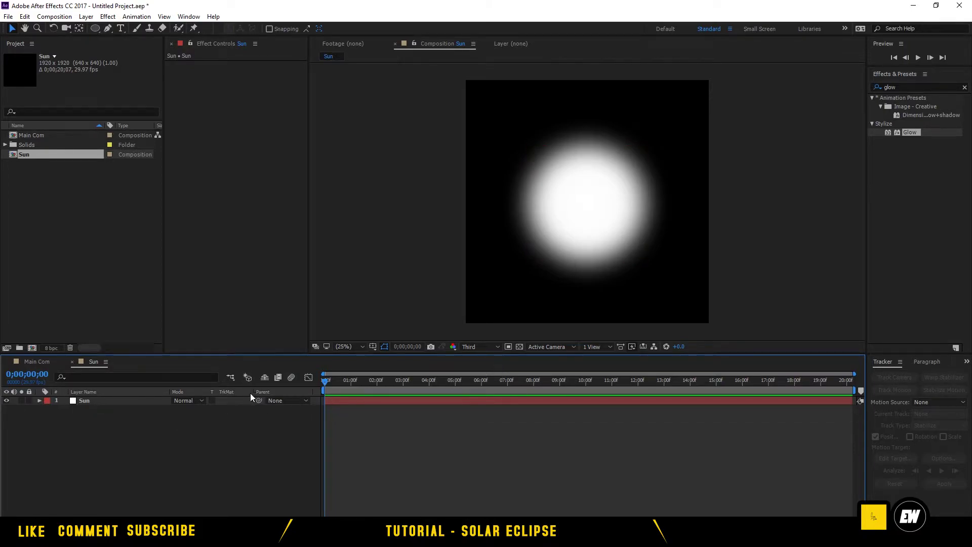
click(586, 203)
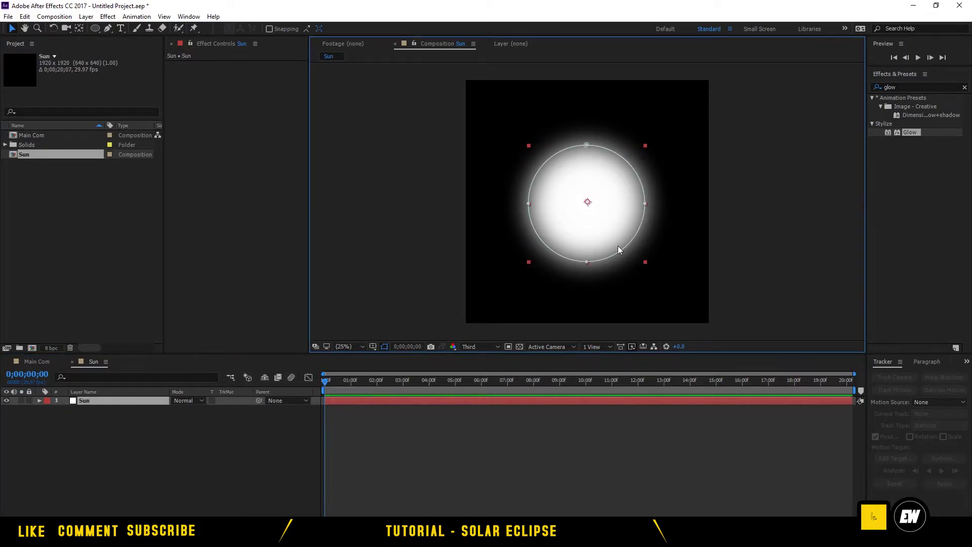
click(516, 456)
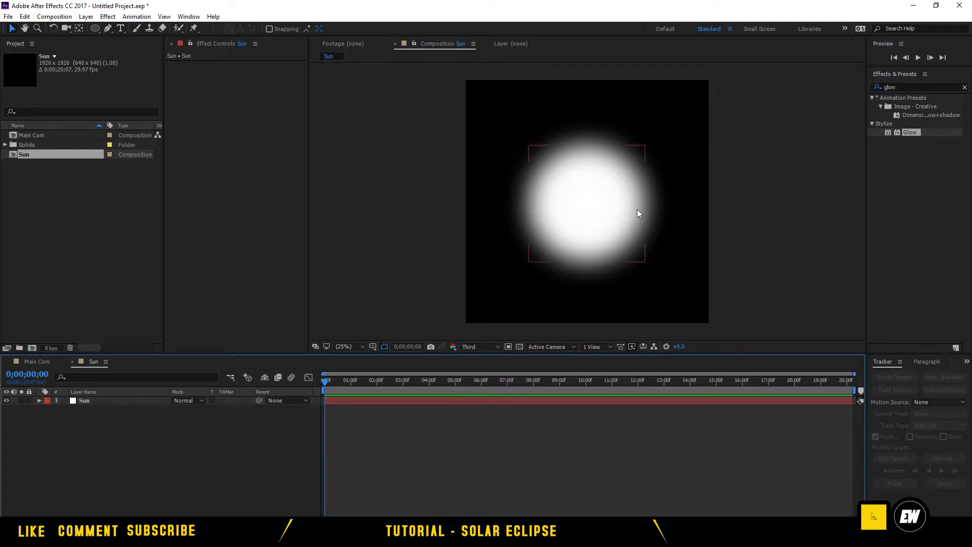
Find the Roughen Edges effect and apply it to the Sun layer.
click(898, 87)
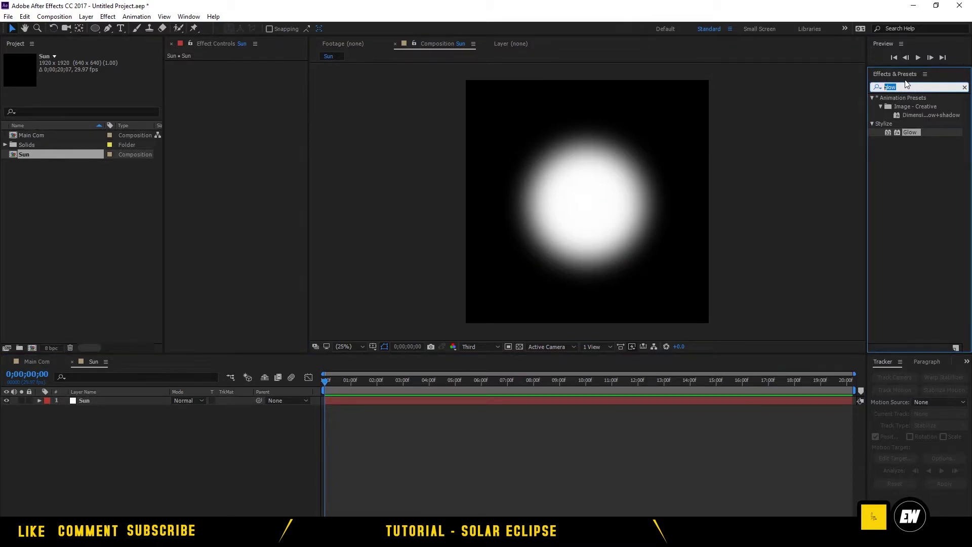
text(roug)
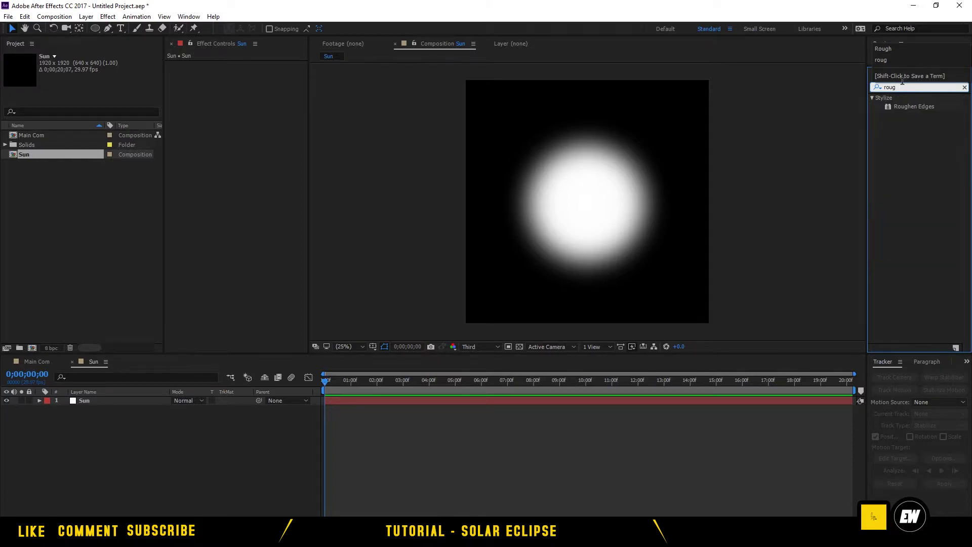
click(925, 106)
drag(925, 105, 87, 399)
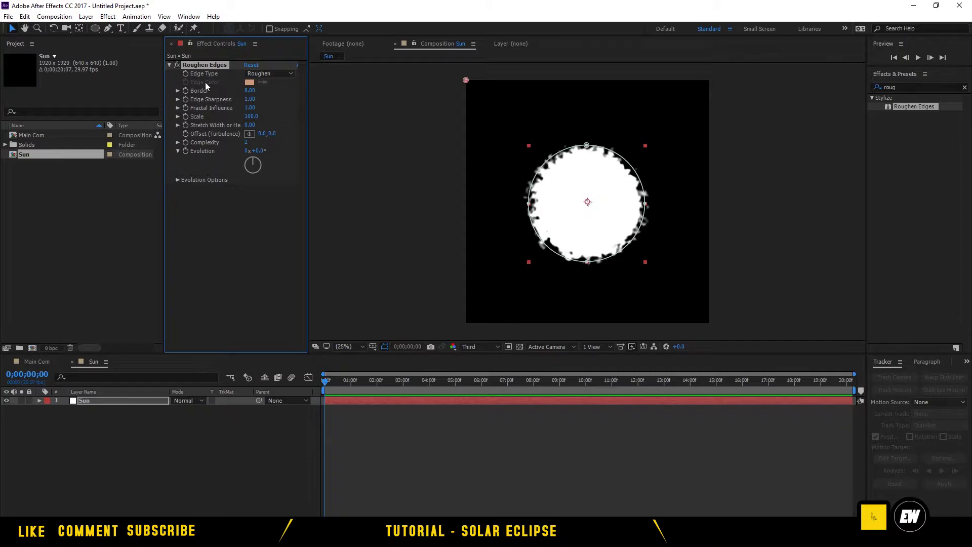
click(248, 91)
Set Roughen Edges Border to 500 and Edge Sharpness to 0.10.
text(50)
click(247, 235)
click(250, 99)
text(0.1)
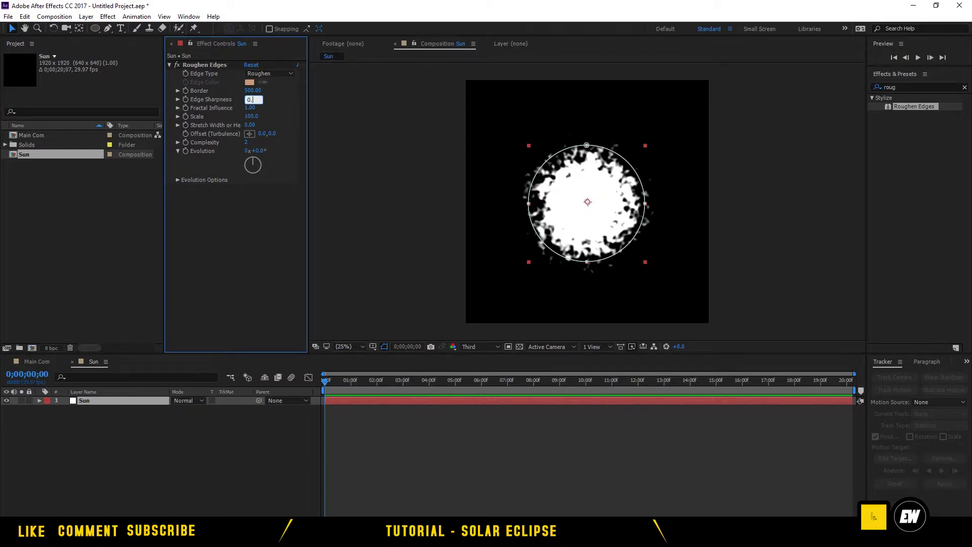
click(235, 203)
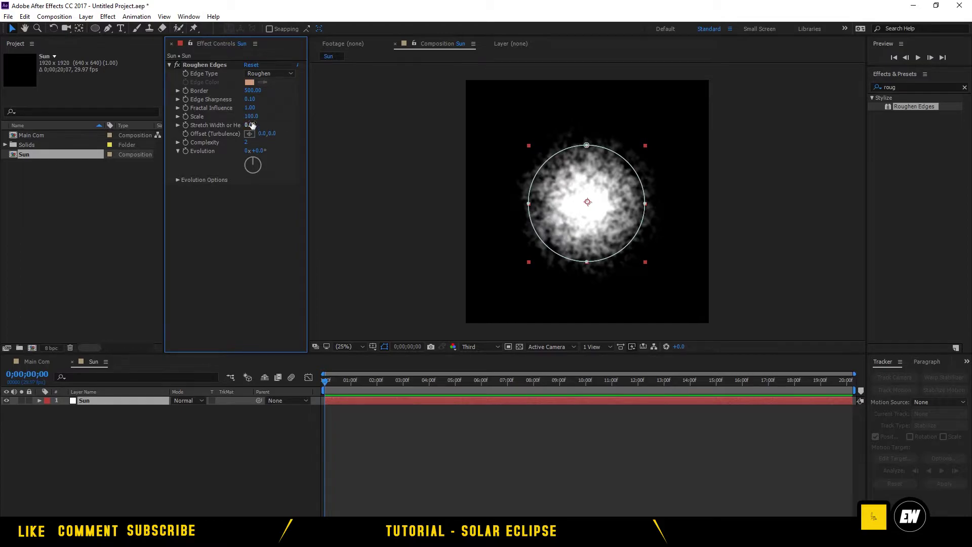
Keep roughness Scale at 100, set Complexity to 10, and preview a later frame.
mouse_move(252, 120)
mouse_down()
mouse_move(292, 118)
mouse_move(248, 116)
mouse_up()
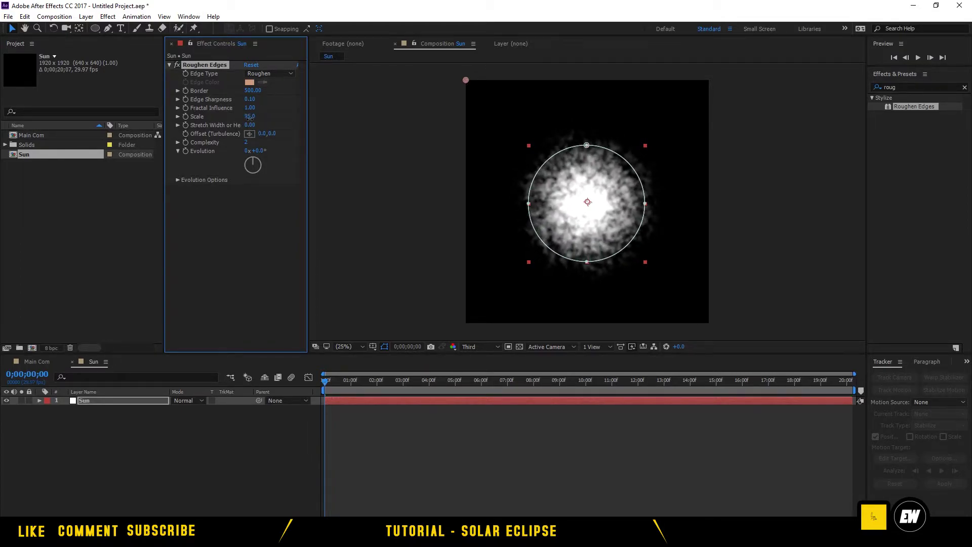
click(248, 116)
text(100)
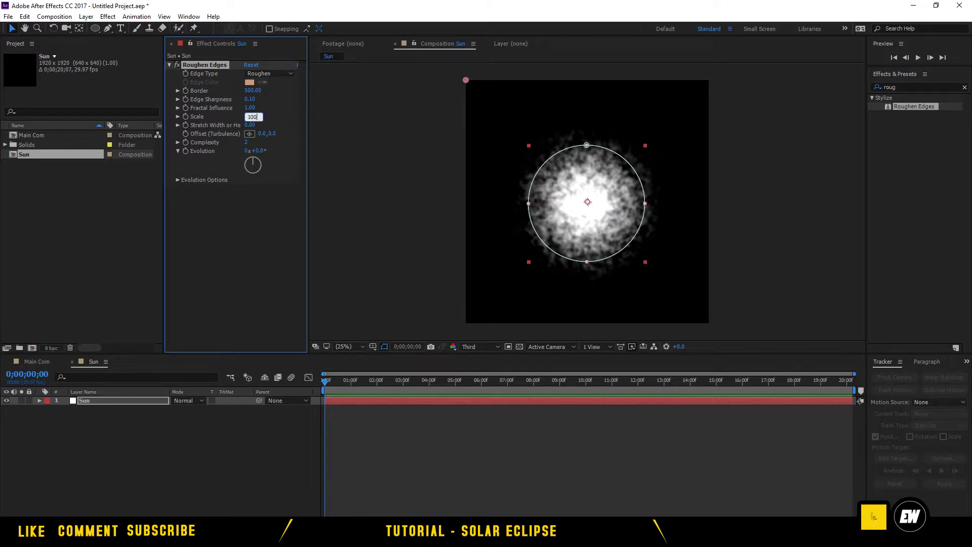
click(259, 239)
click(247, 142)
text(1)
click(234, 240)
mouse_move(326, 386)
mouse_down()
mouse_move(384, 384)
mouse_move(324, 382)
mouse_up()
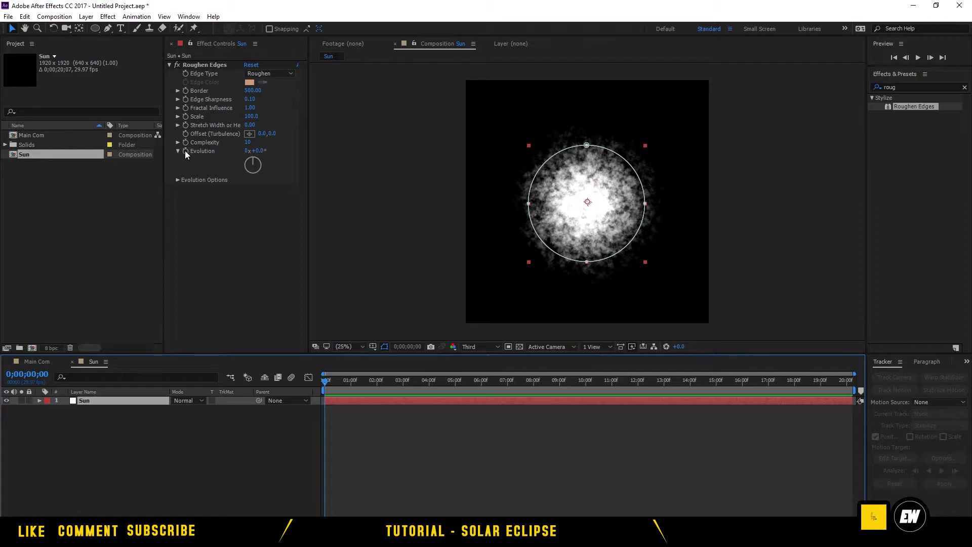
Drive Roughen Edges Evolution with the expression time*50 and scrub to preview the churning edge.
click(186, 150)
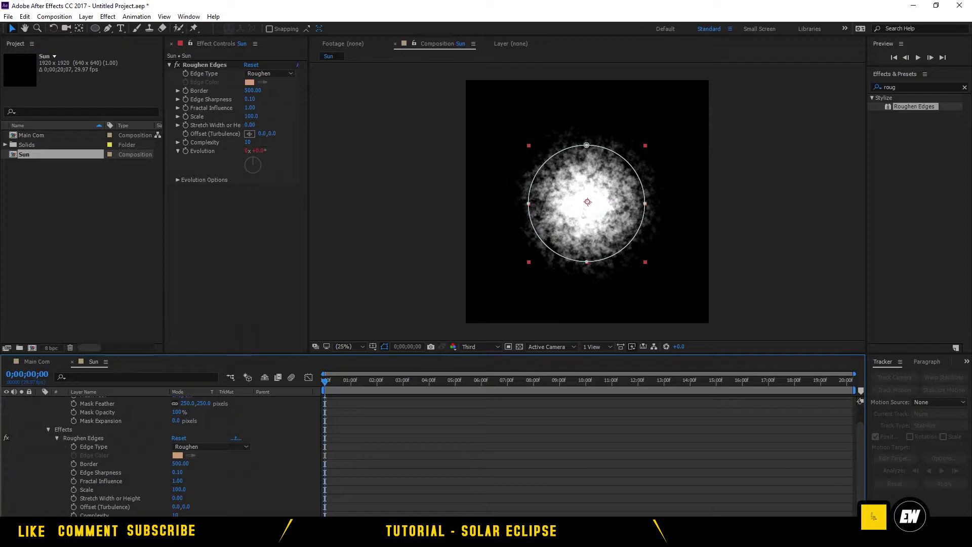
text(time*50)
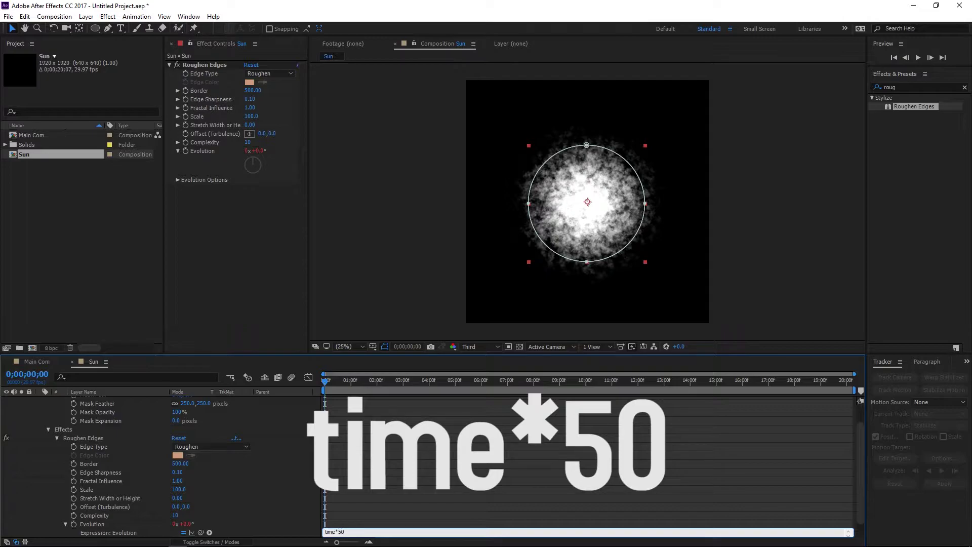
click(261, 308)
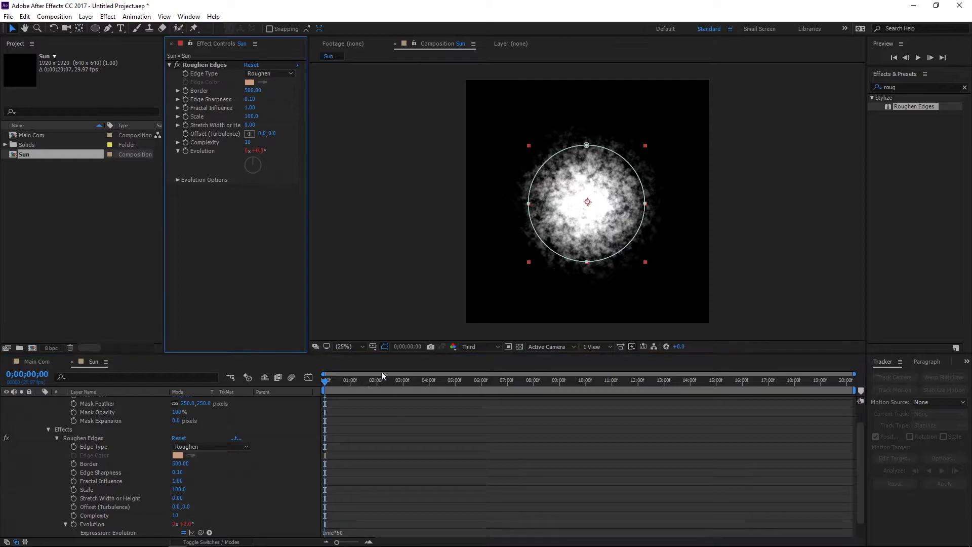
mouse_move(326, 383)
mouse_down()
mouse_move(442, 388)
mouse_move(322, 386)
mouse_up()
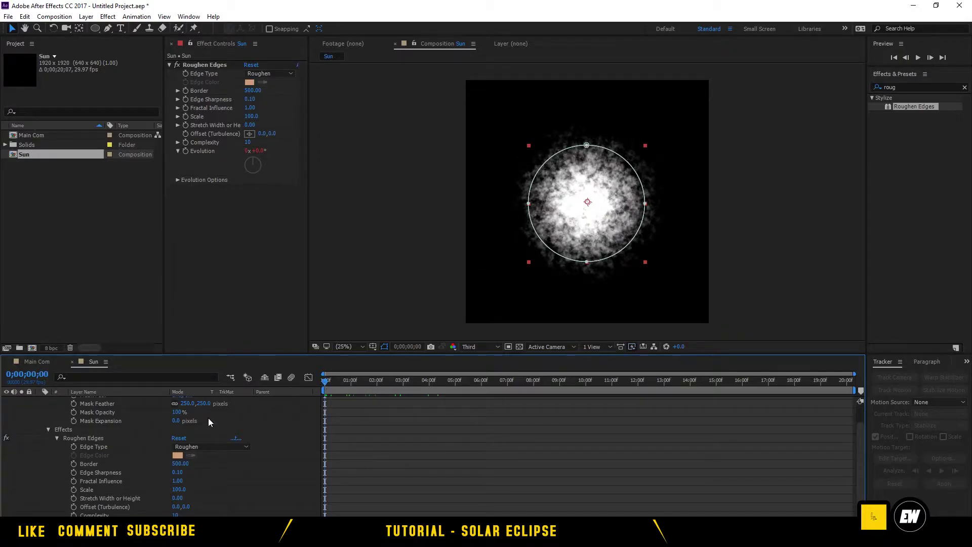
Collapse the Sun layer's properties and duplicate it as Sun 2.
click(48, 429)
click(39, 400)
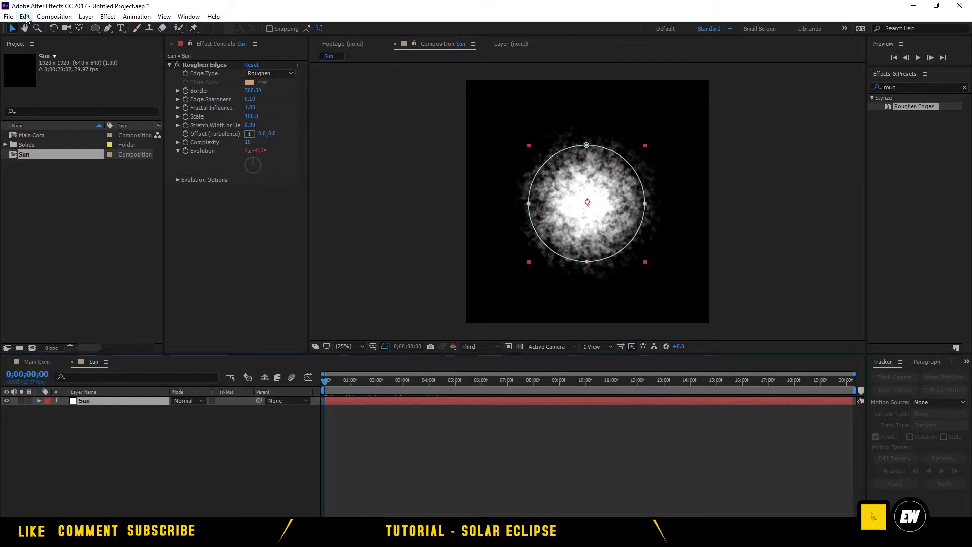
click(25, 16)
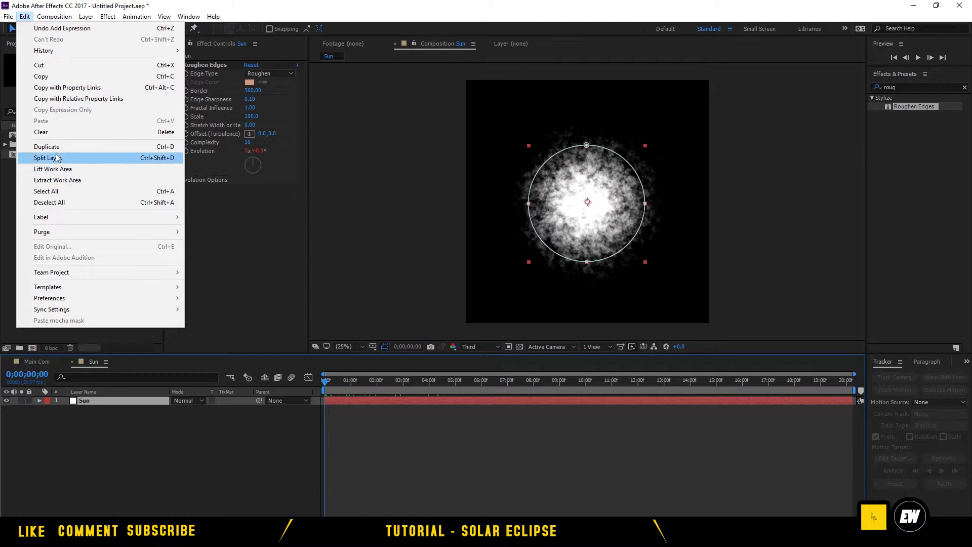
click(77, 147)
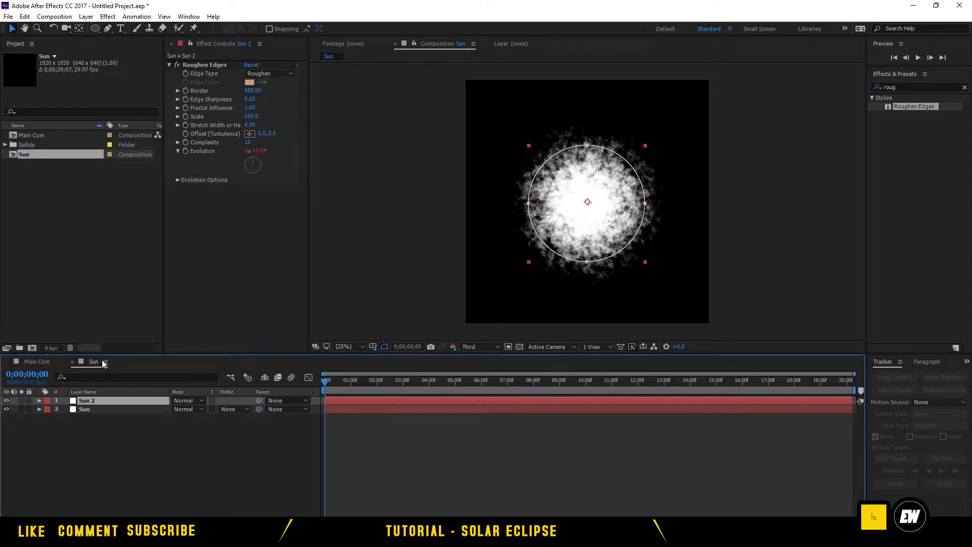
click(86, 402)
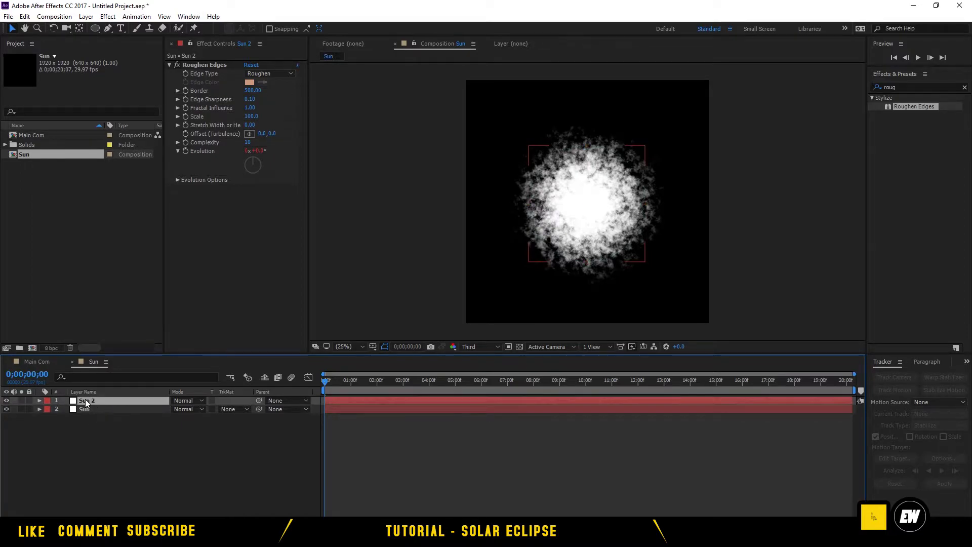
Set Sun 2's Roughen Edges Border to 50 and preview the first two seconds.
click(252, 90)
text(150)
click(252, 245)
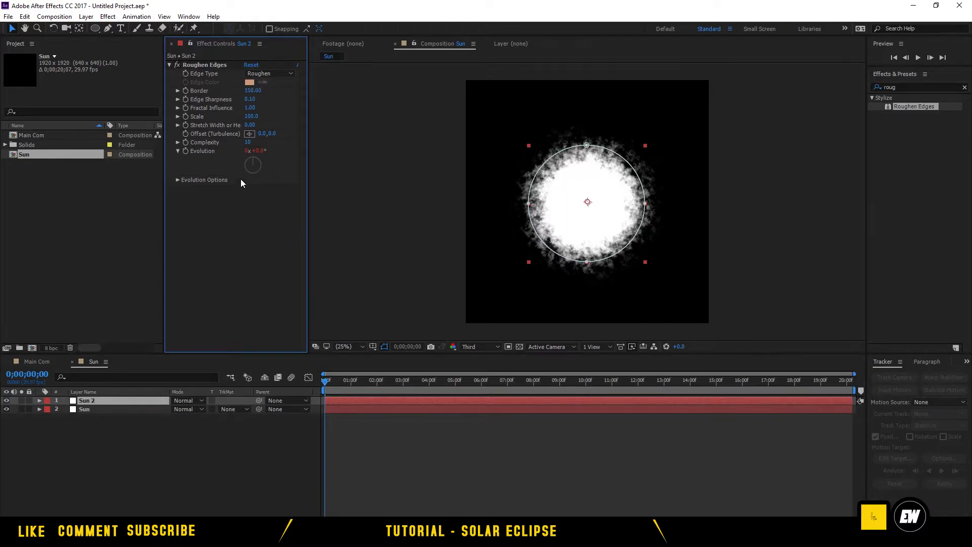
click(250, 90)
text(50)
click(232, 250)
click(435, 438)
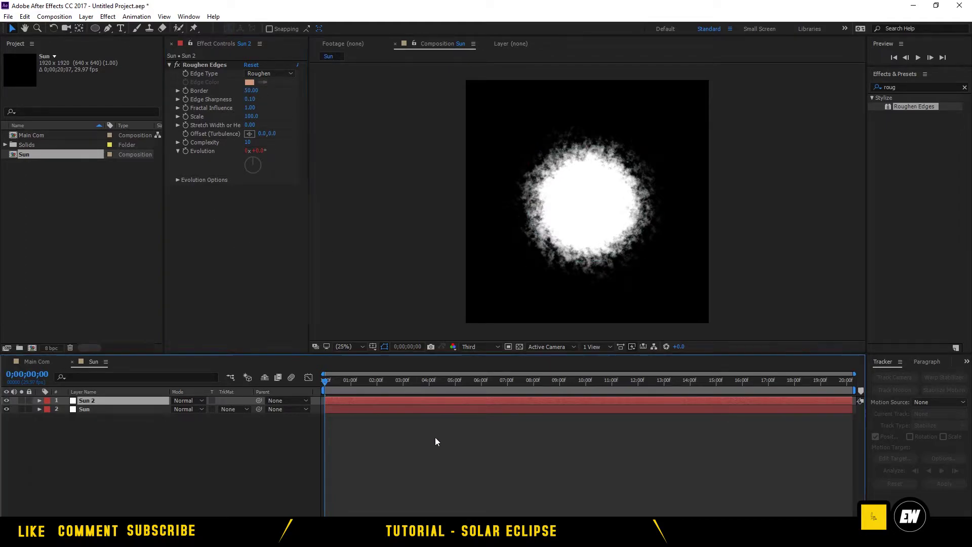
key(Page_Down)
drag(357, 379, 326, 380)
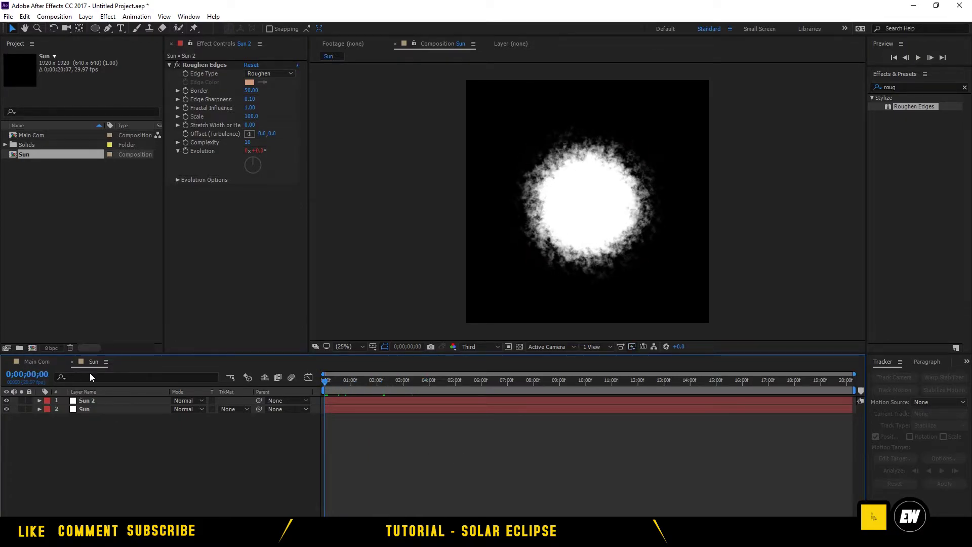
click(33, 362)
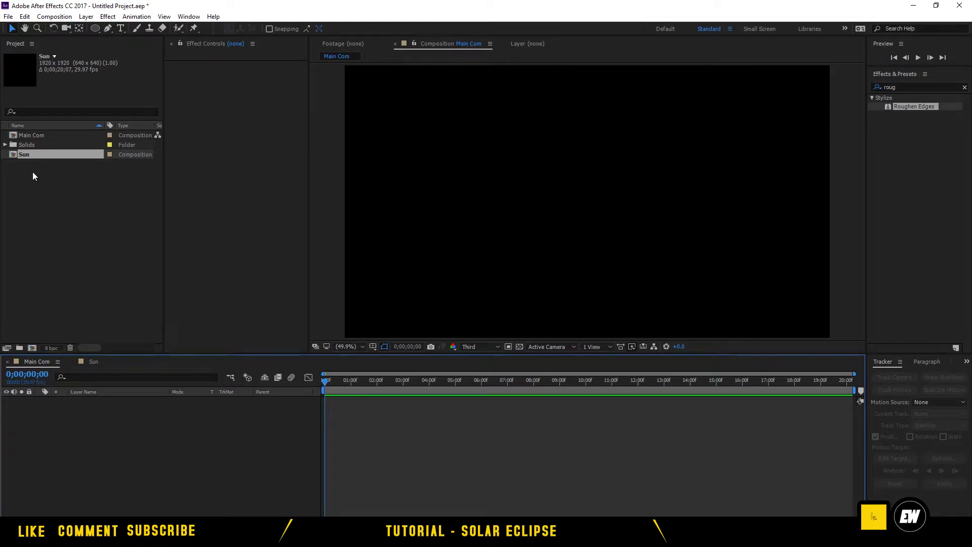
Place the Sun comp into Main Com and scale the layer down to 51%.
drag(19, 153, 50, 442)
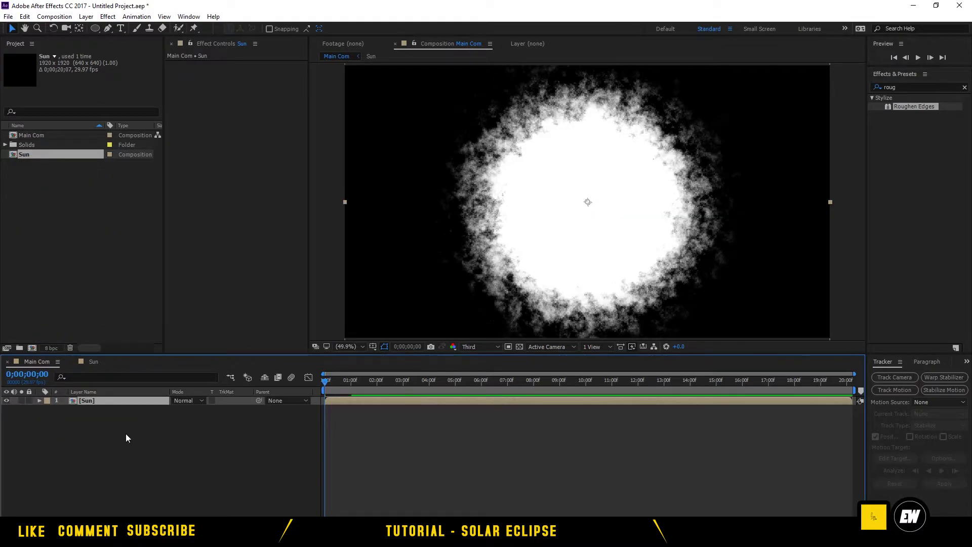
key(s)
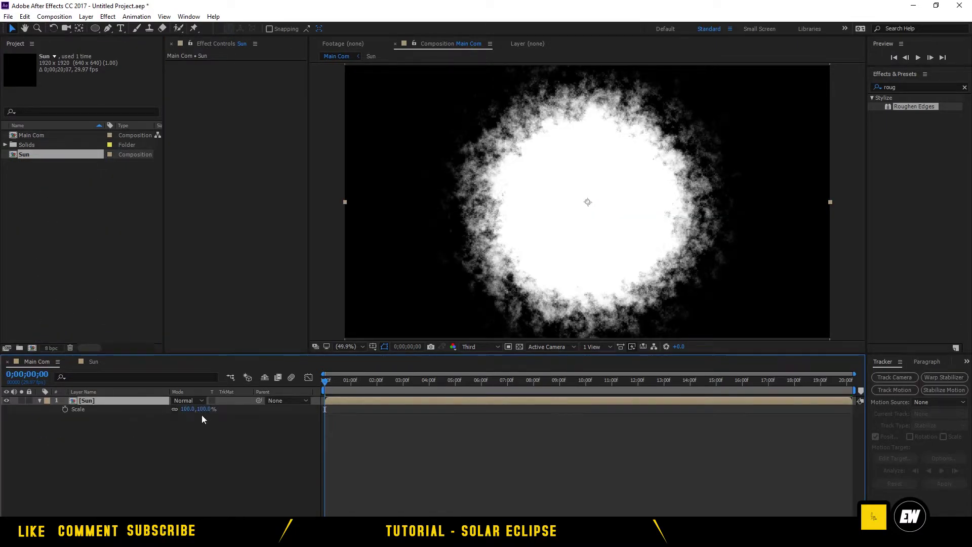
drag(187, 409, 160, 409)
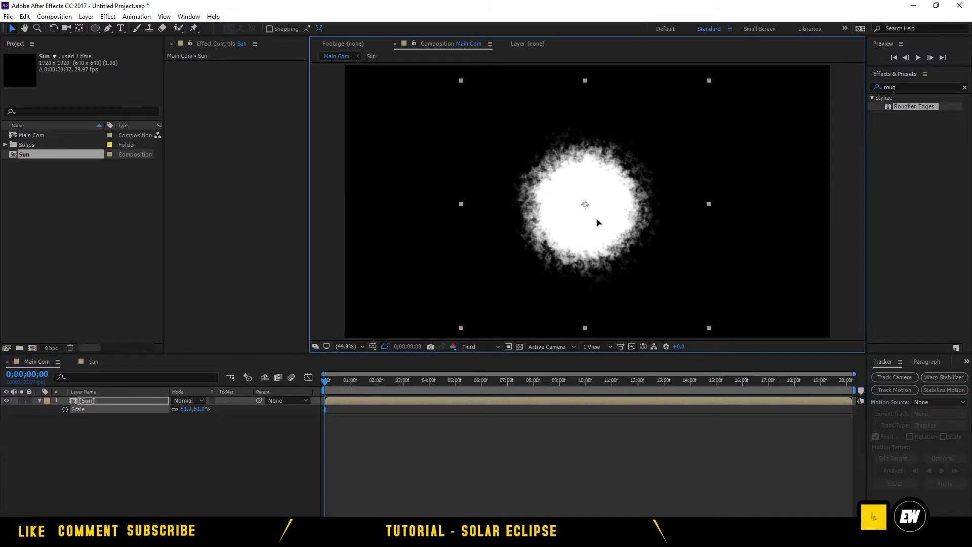
click(468, 475)
click(126, 412)
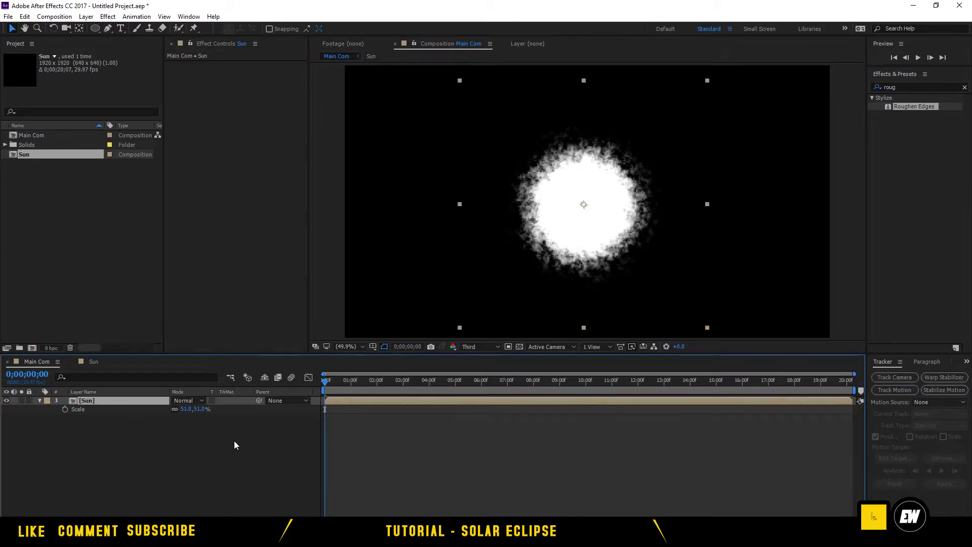
right_click(158, 449)
Create a new black (000000) solid layer in Main Com.
mouse_move(203, 339)
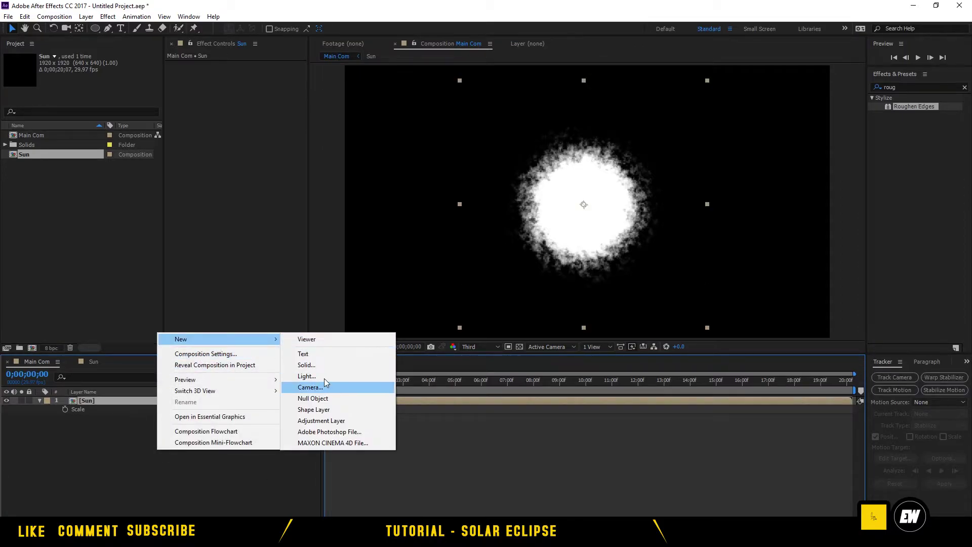
click(306, 364)
click(480, 339)
text(000000)
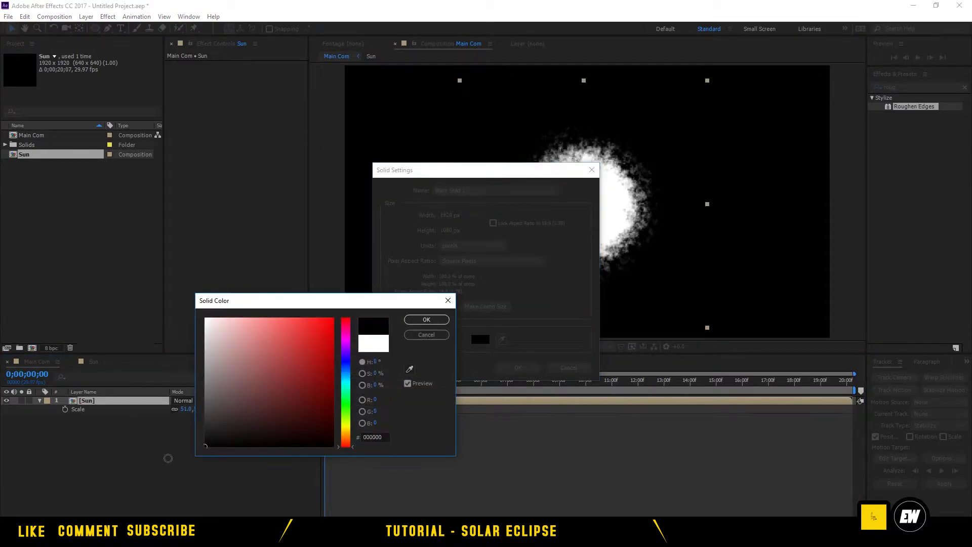
click(426, 319)
click(518, 367)
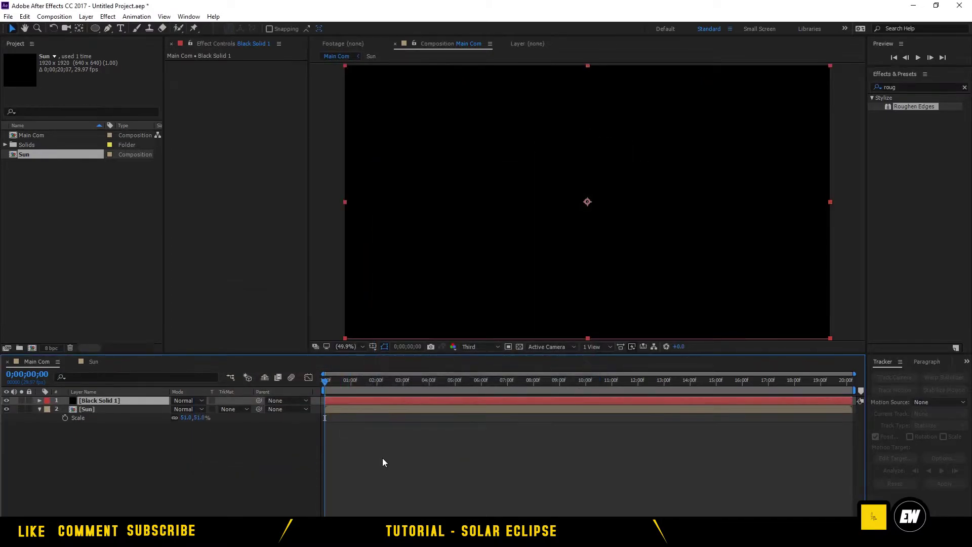
Rename the black solid layer to 'Moon'.
right_click(116, 401)
key(Escape)
key(Return)
text(Moon)
key(Return)
click(170, 492)
click(95, 400)
Mask the Moon into a circle and position it over the sun's edge.
double_click(95, 29)
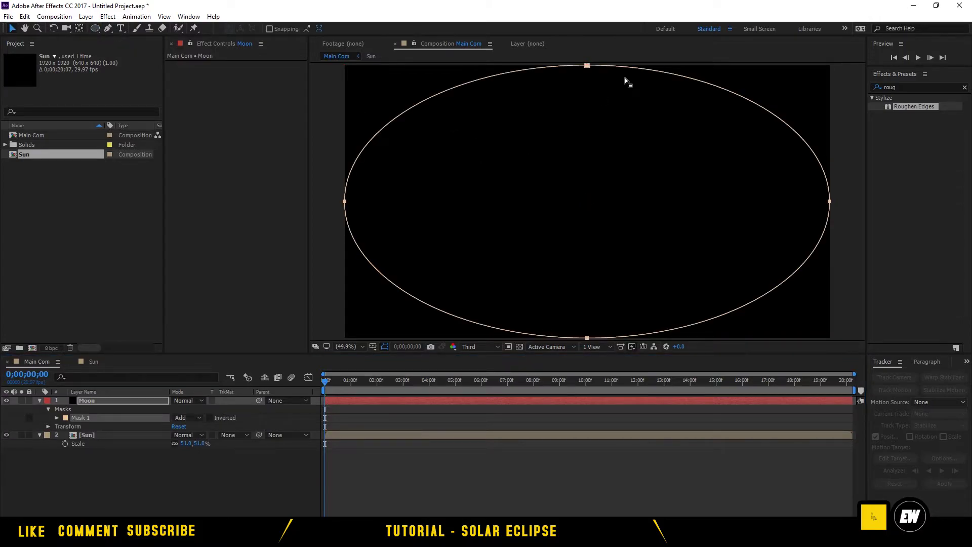
click(587, 66)
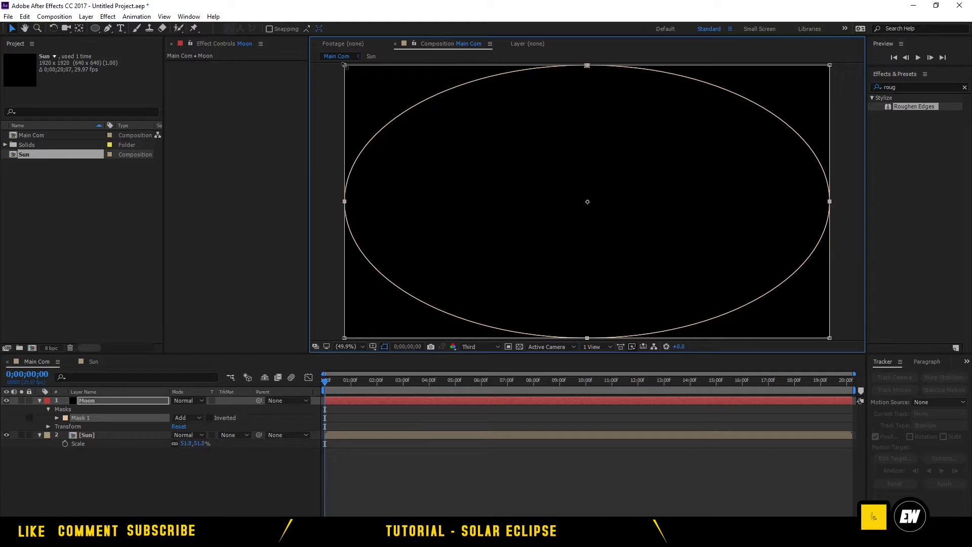
drag(345, 66, 653, 206)
drag(651, 288, 565, 224)
drag(626, 259, 643, 275)
mouse_move(624, 241)
mouse_down()
mouse_move(603, 229)
mouse_move(613, 236)
mouse_up()
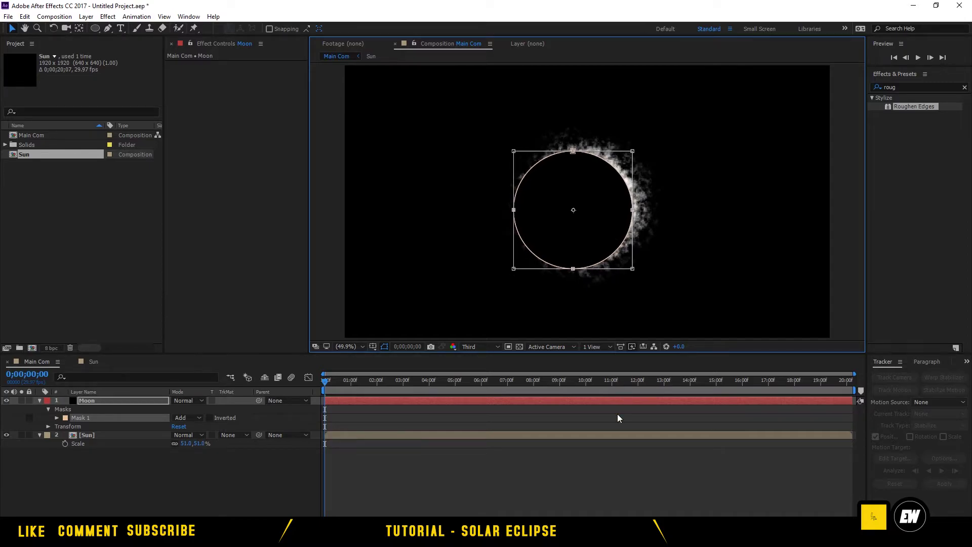
Check the eclipse look, collapse the Moon's properties and select the Sun layer.
click(611, 485)
click(585, 214)
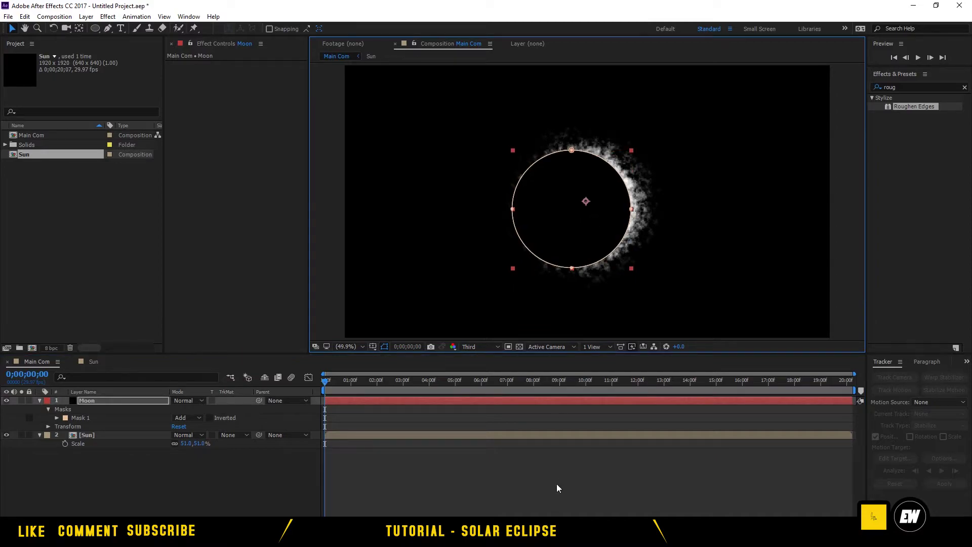
click(455, 458)
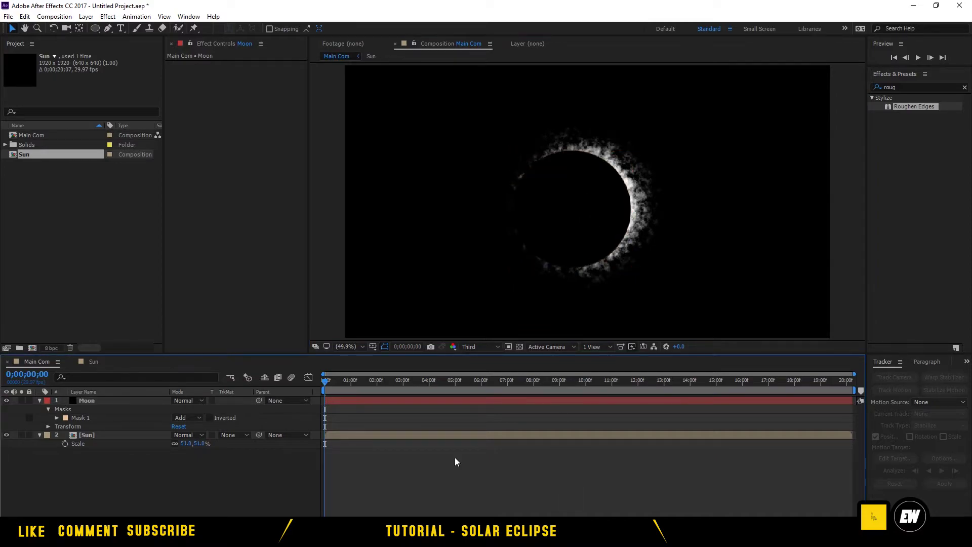
click(39, 400)
click(84, 408)
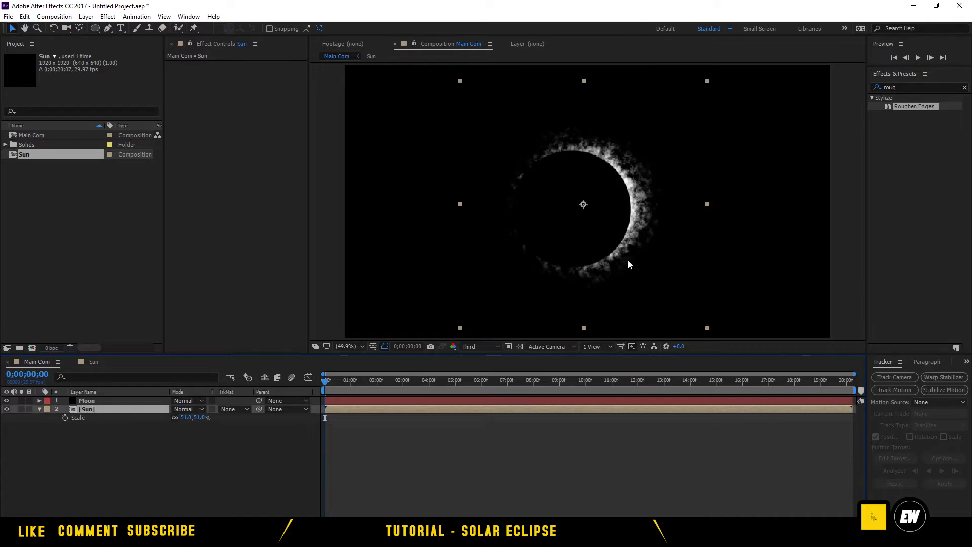
Apply VC Color Vibrance to the Sun layer with an orange FF9000 tint.
click(909, 87)
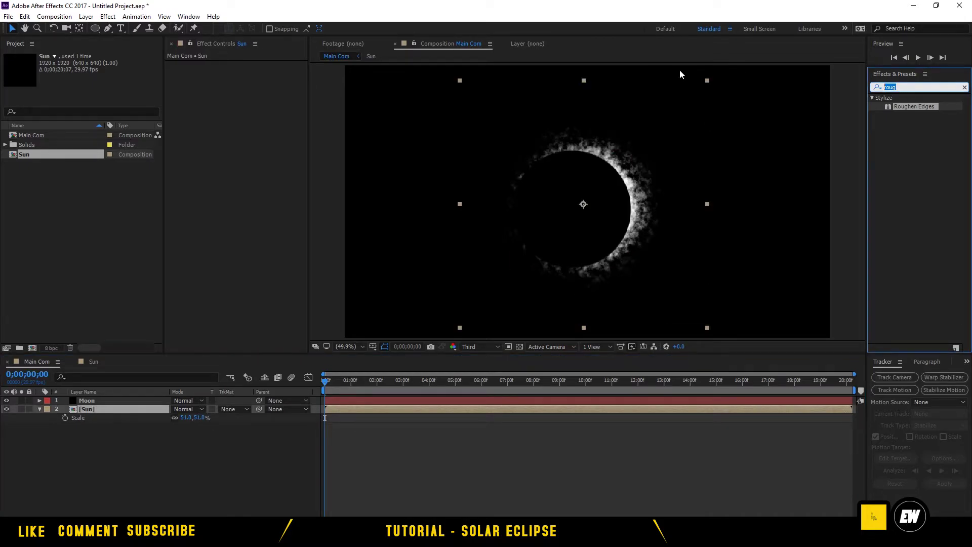
text(vc)
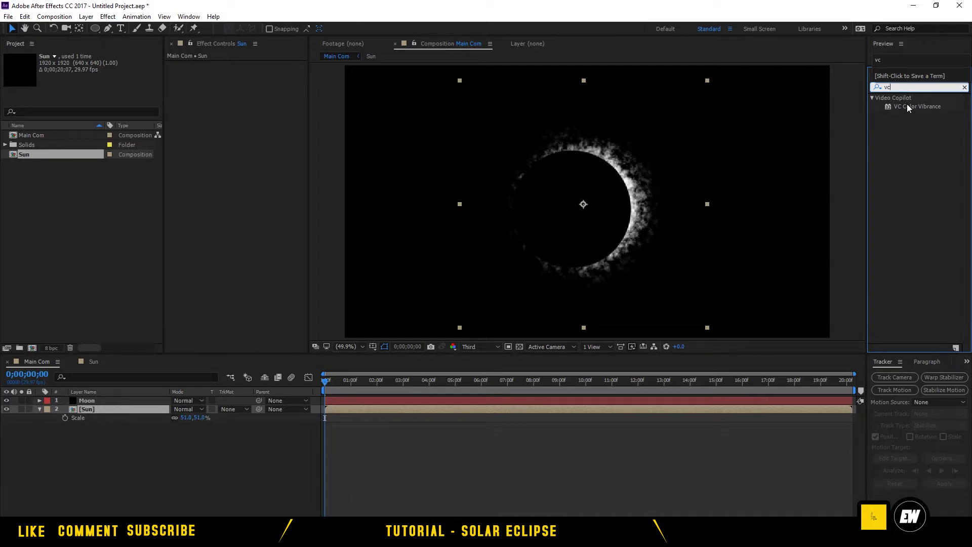
drag(907, 104, 87, 407)
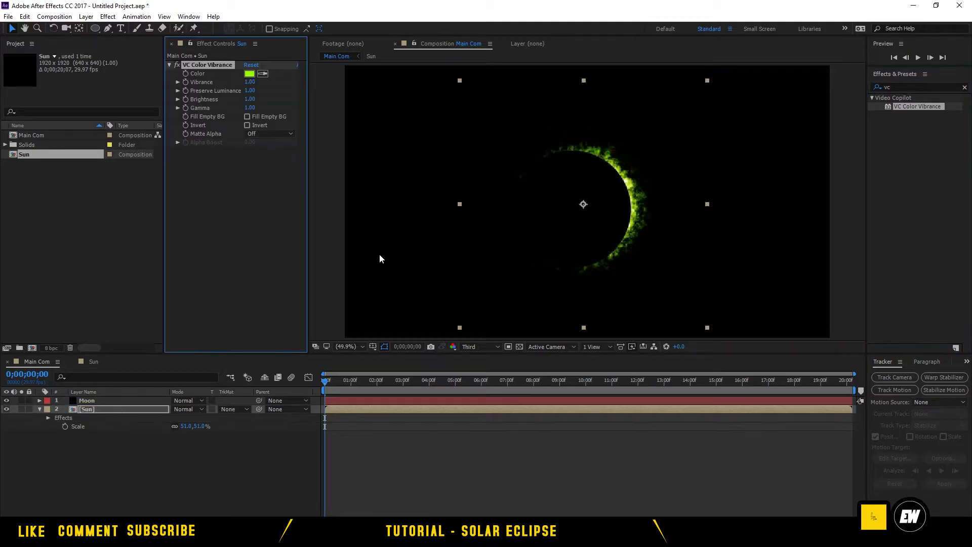
click(249, 74)
drag(363, 307, 416, 286)
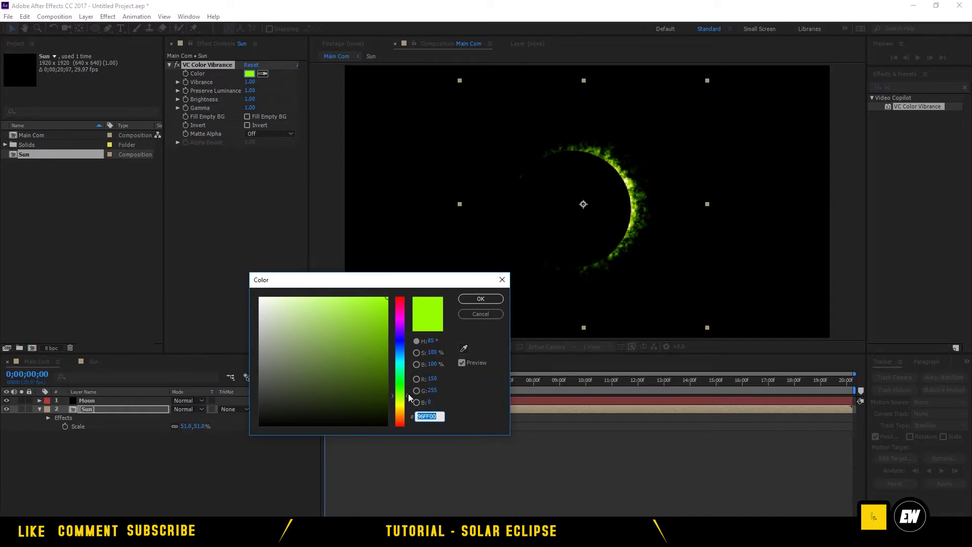
drag(407, 399, 402, 416)
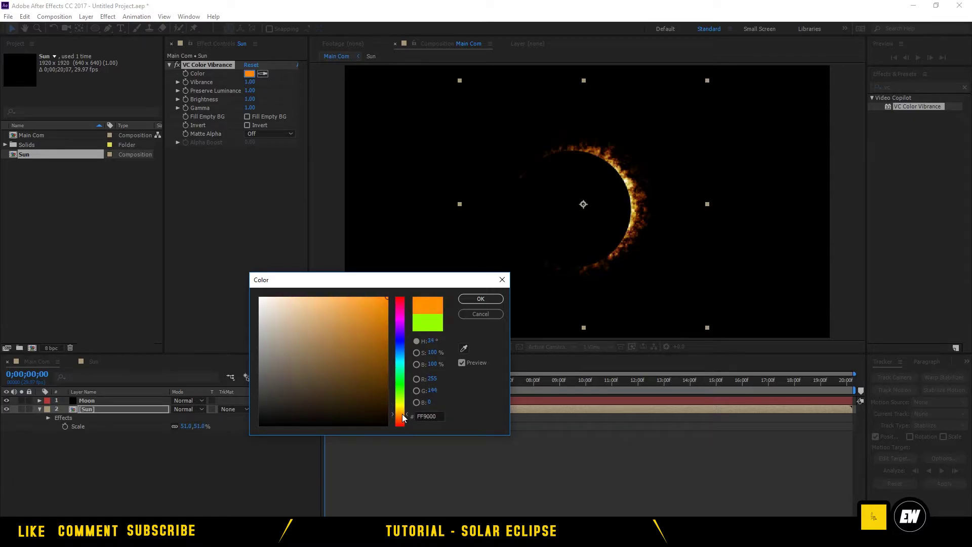
drag(402, 417, 402, 414)
click(480, 299)
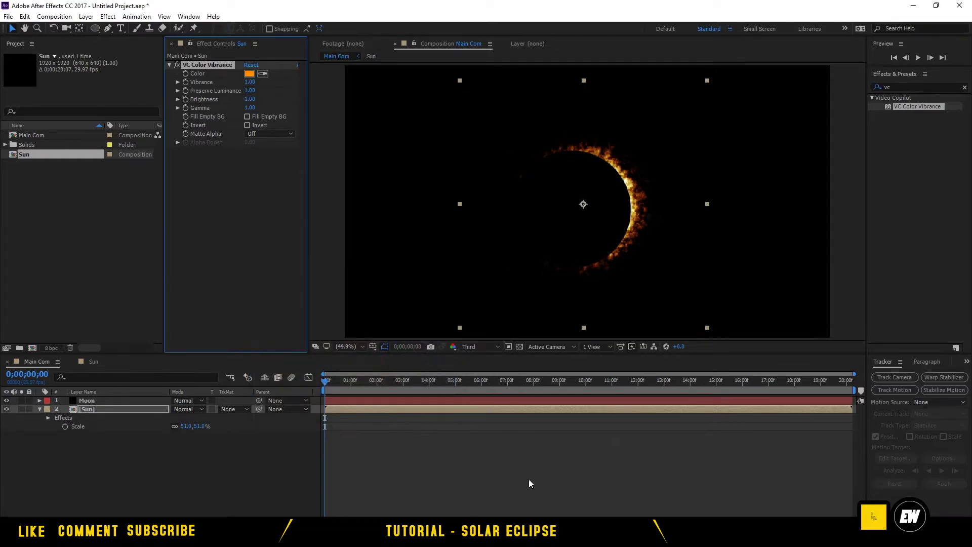
Nudge the Moon slightly left over the sun and review the result.
mouse_move(583, 241)
mouse_down()
mouse_move(564, 241)
mouse_move(581, 243)
mouse_up()
click(571, 461)
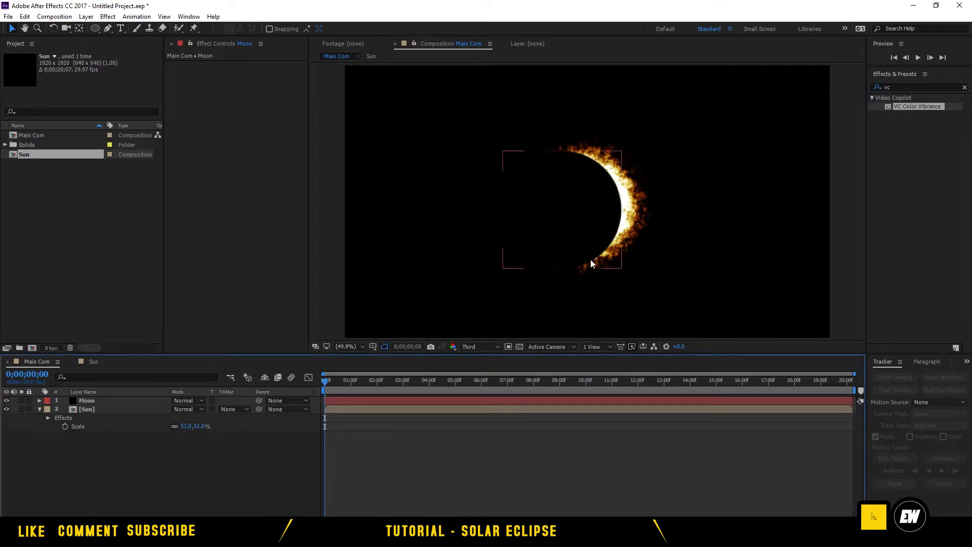
click(569, 223)
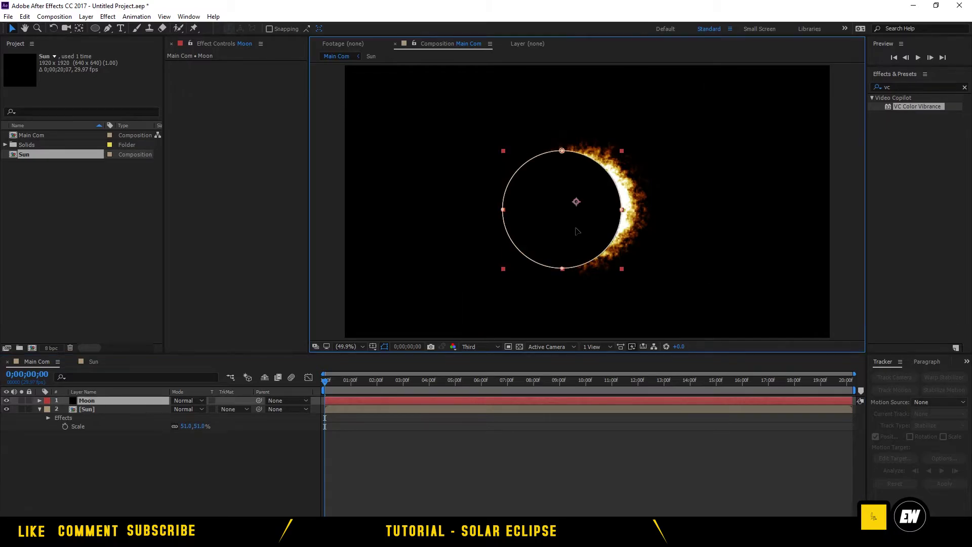
click(586, 454)
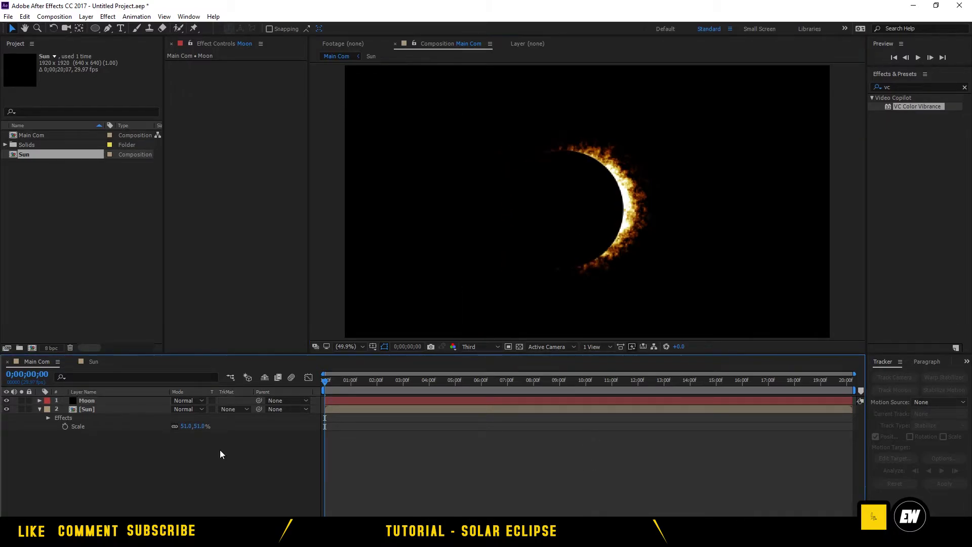
click(890, 87)
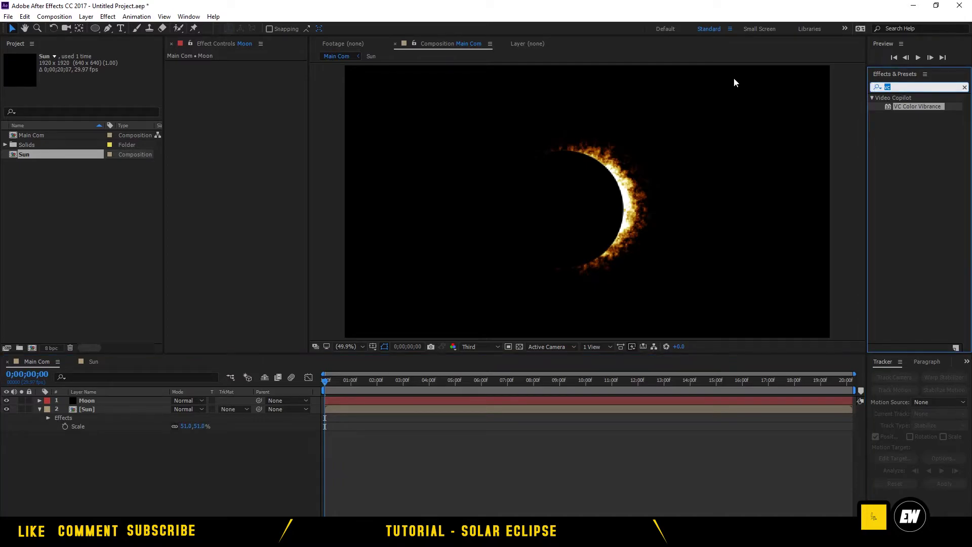
Apply Glow to the Sun with threshold 100% and radius 213, then centre the Moon.
text(glow)
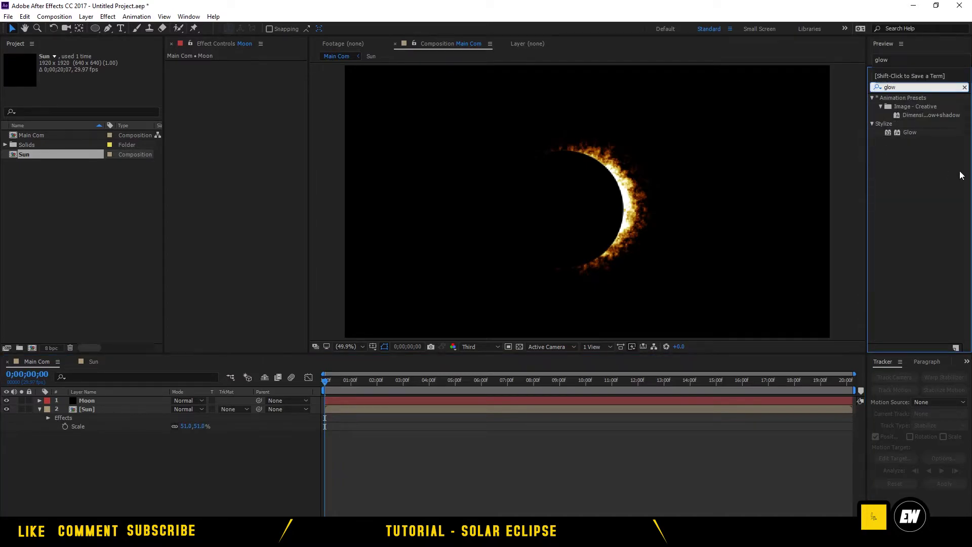
drag(910, 132, 89, 408)
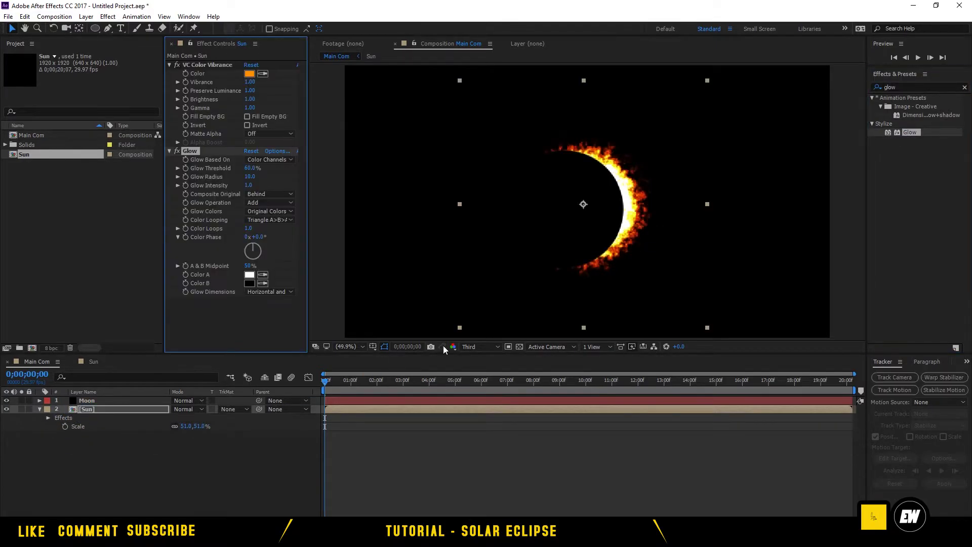
click(249, 169)
text(100)
click(247, 338)
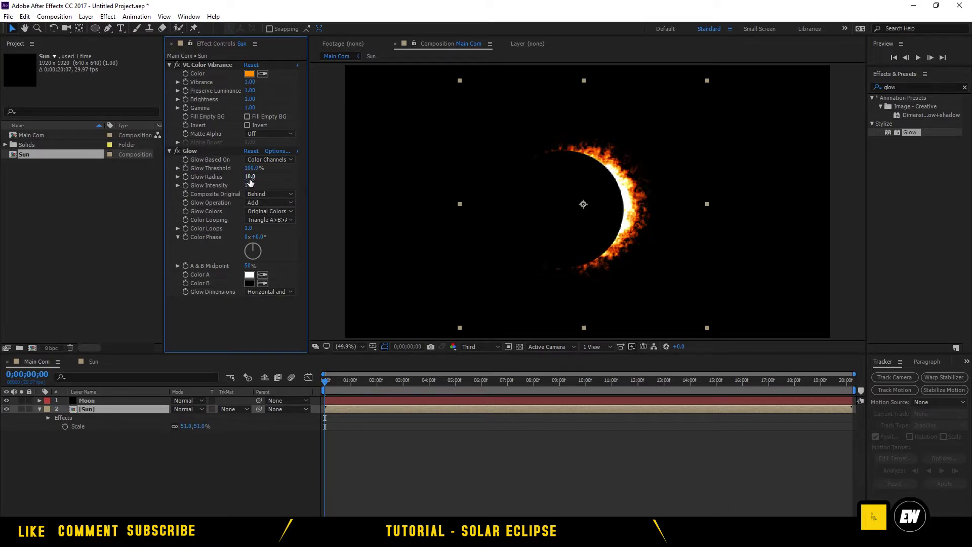
drag(249, 176, 331, 179)
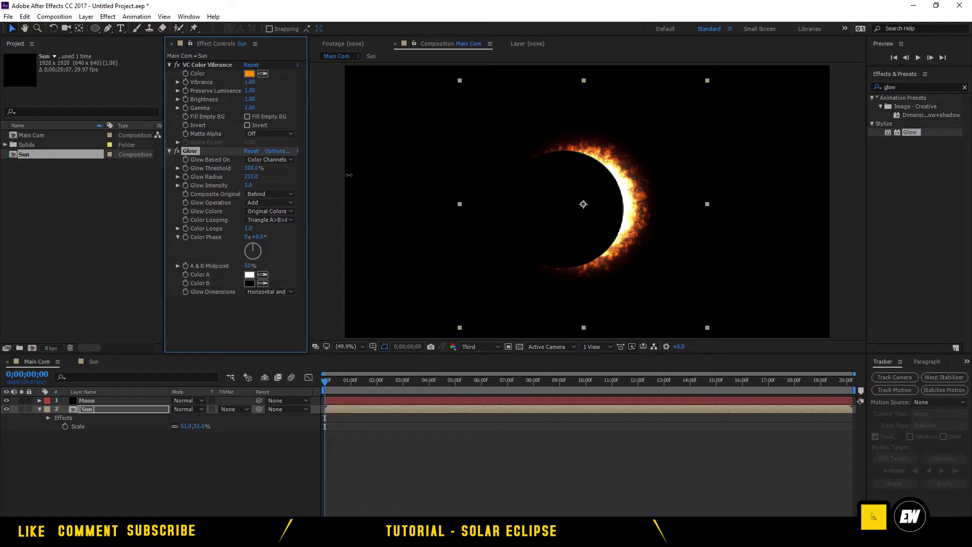
click(250, 177)
click(495, 492)
drag(600, 209, 610, 229)
Reselect the Moon layer in the Main Com timeline.
click(609, 416)
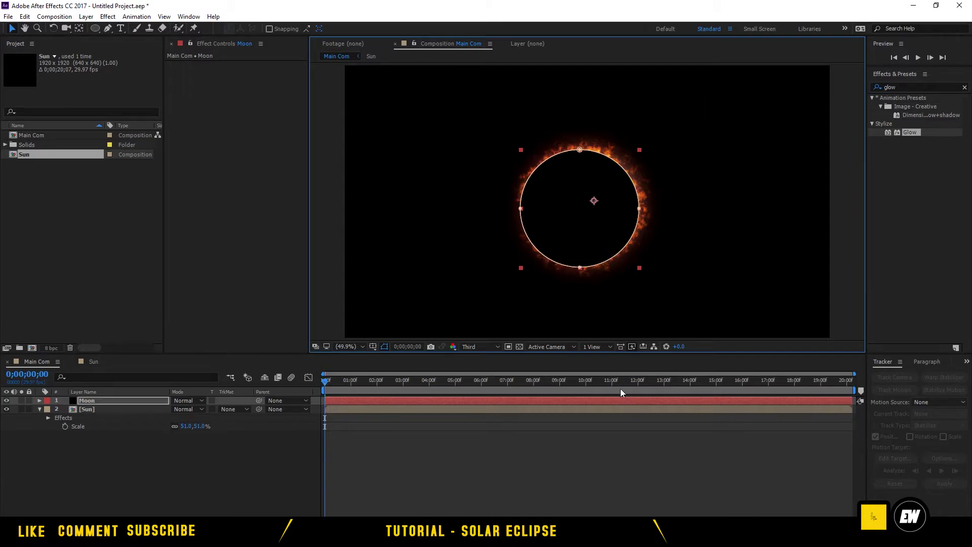
click(616, 466)
click(127, 401)
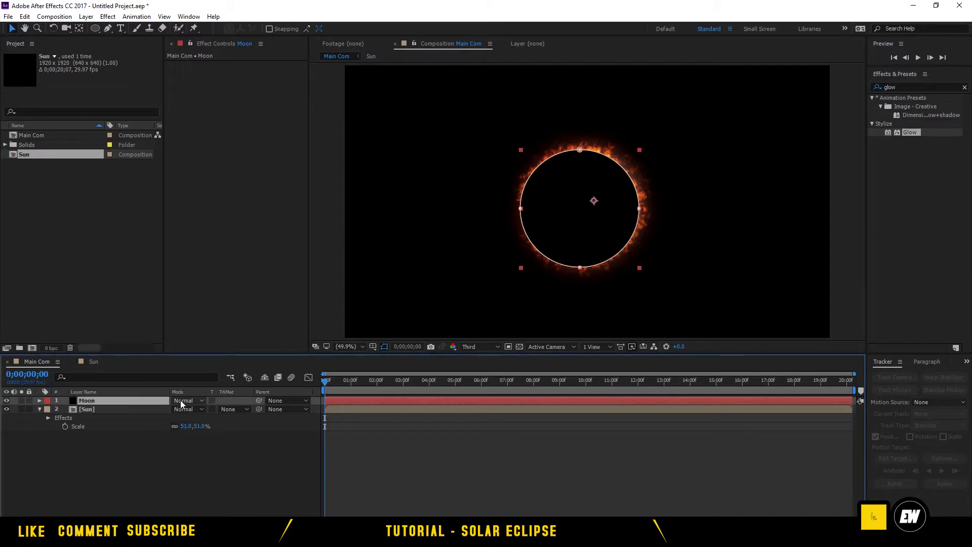
Keyframe the Moon's Position from 986,534 at 0s to 861,534 at 7 seconds.
key(p)
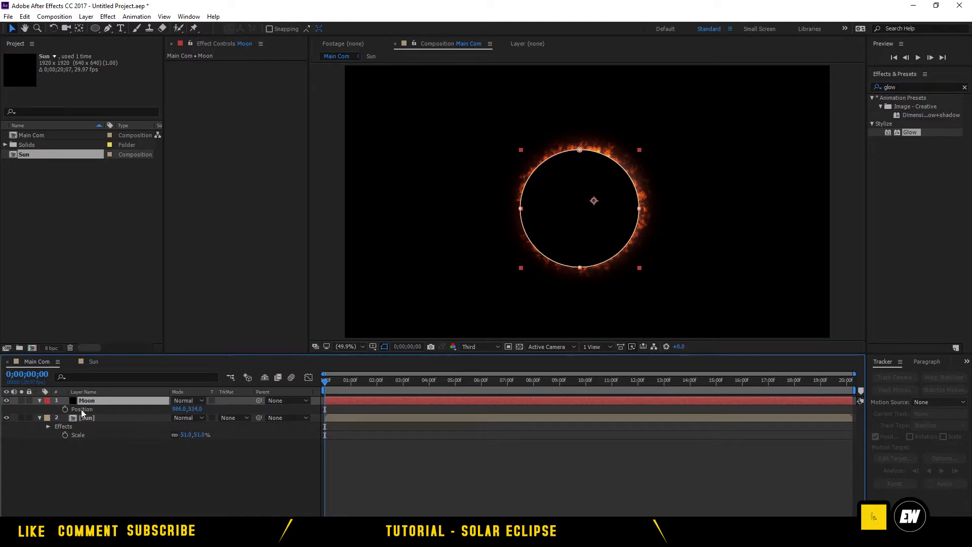
click(65, 409)
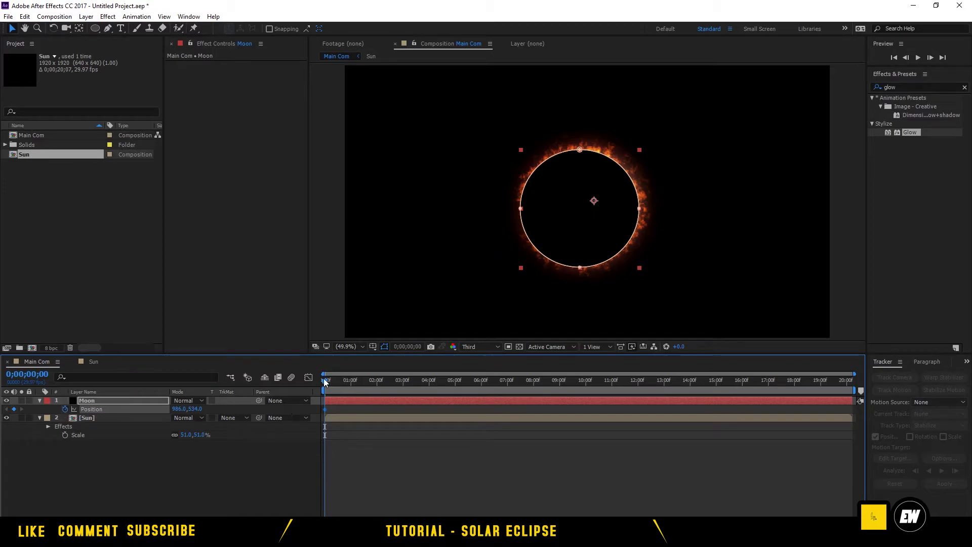
drag(324, 382, 506, 390)
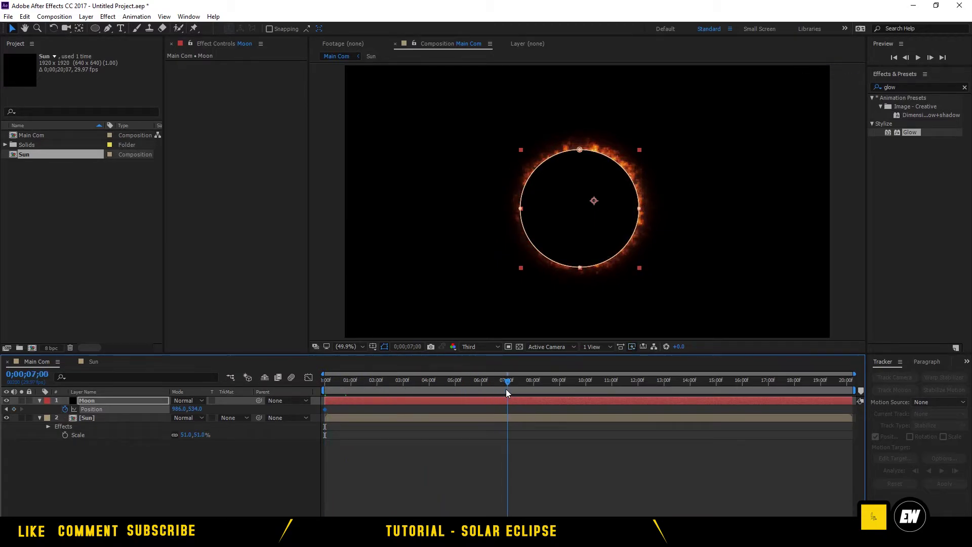
drag(174, 408, 114, 409)
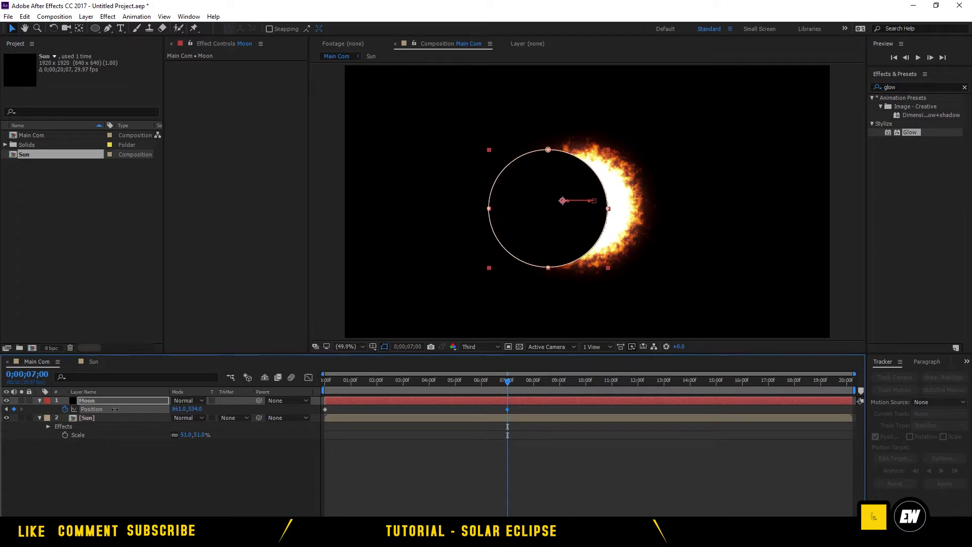
Return to the start and preview the moon sliding across the sun.
drag(501, 381, 284, 380)
click(533, 463)
key(space)
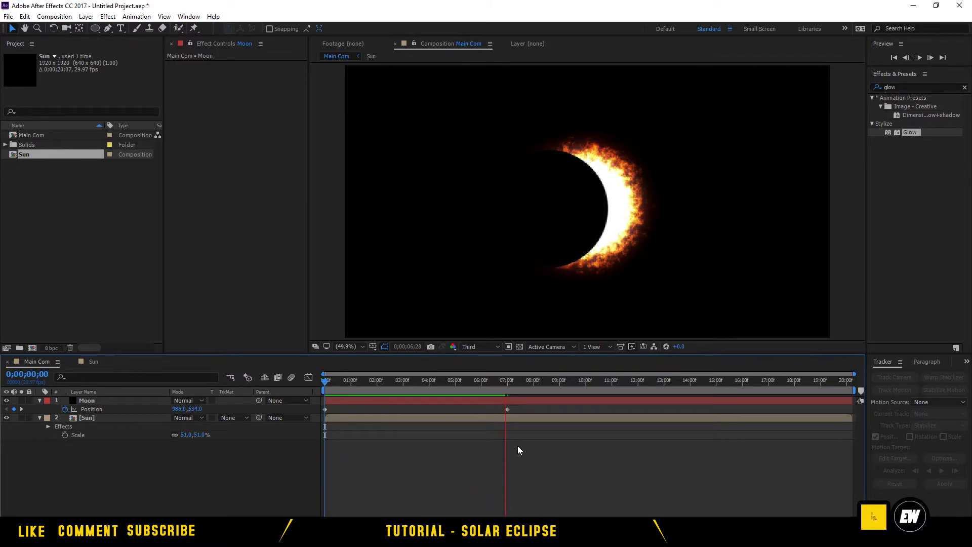
key(space)
key(space)
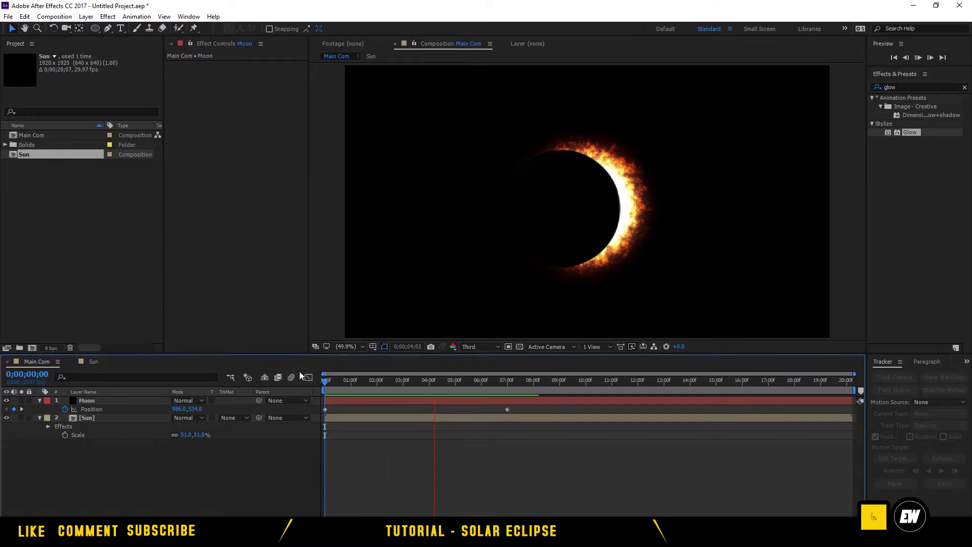
Create a new solid layer for the flares at the 7-second mark.
click(507, 381)
right_click(159, 466)
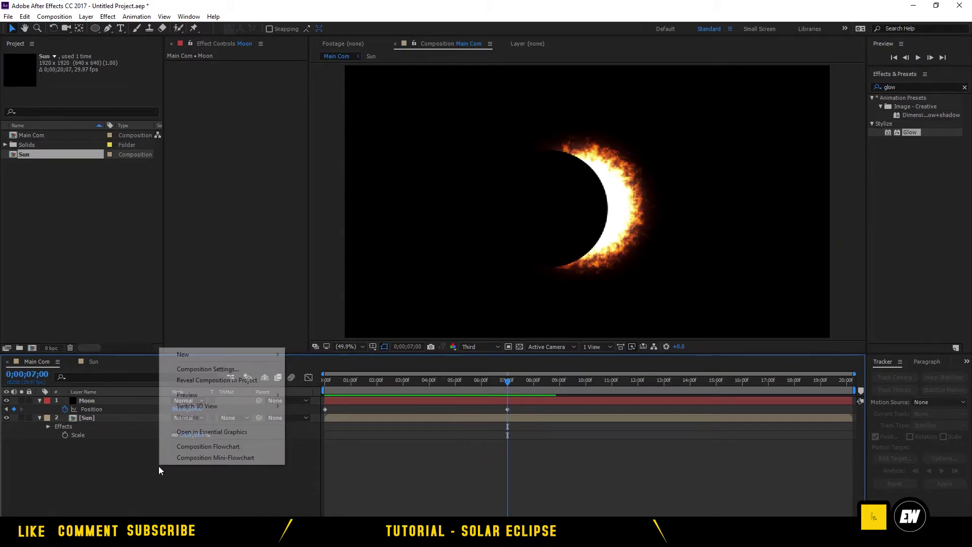
mouse_move(206, 355)
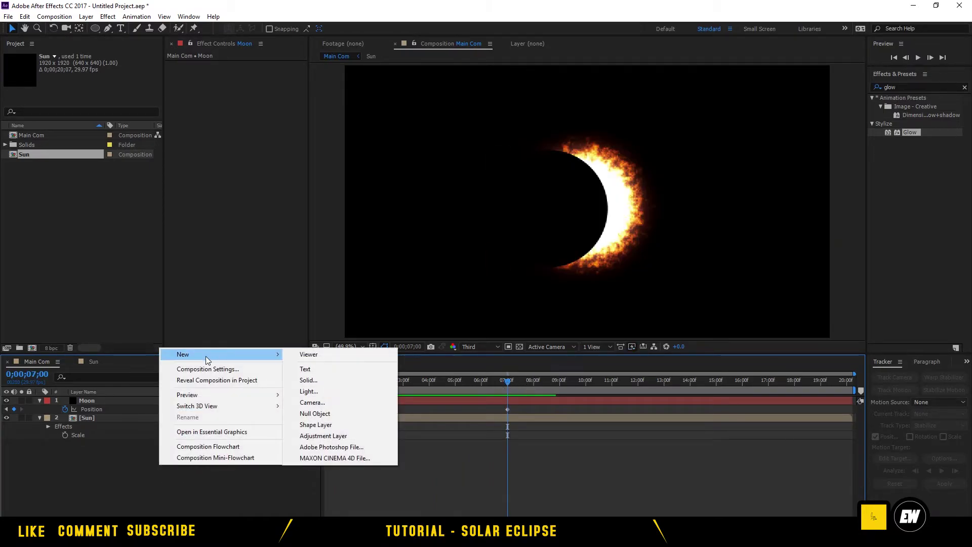
click(324, 380)
text(flares)
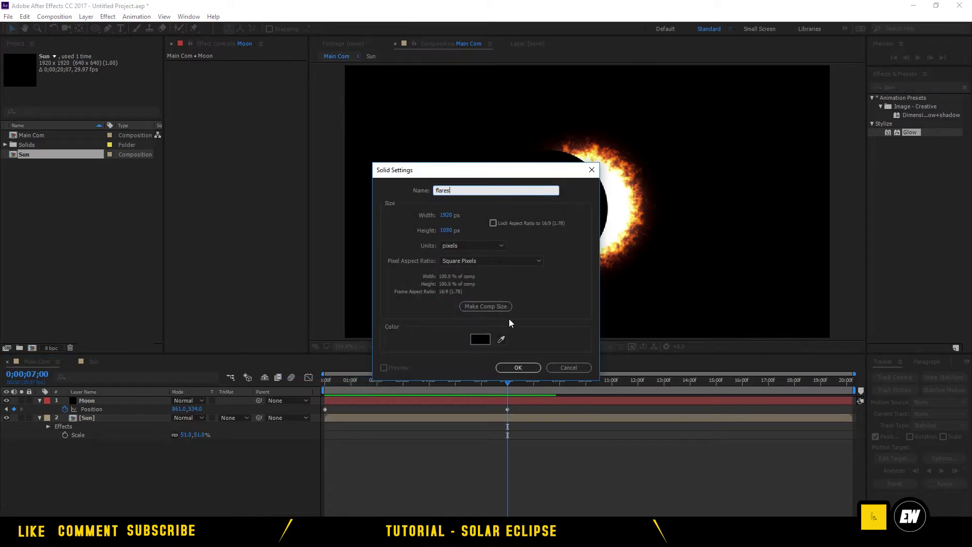
click(515, 368)
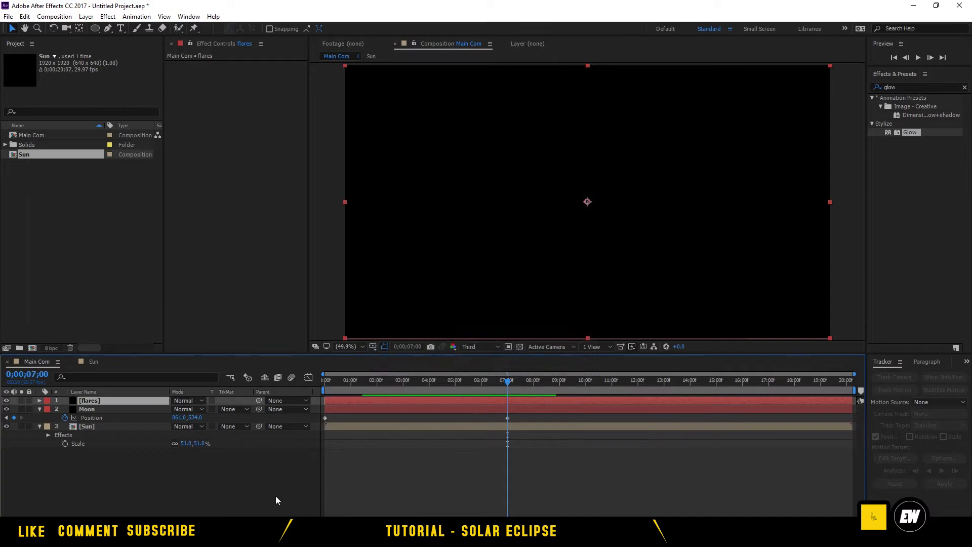
Apply Video Copilot's Optical Flares effect to the flares layer and open its Options.
click(96, 400)
click(108, 16)
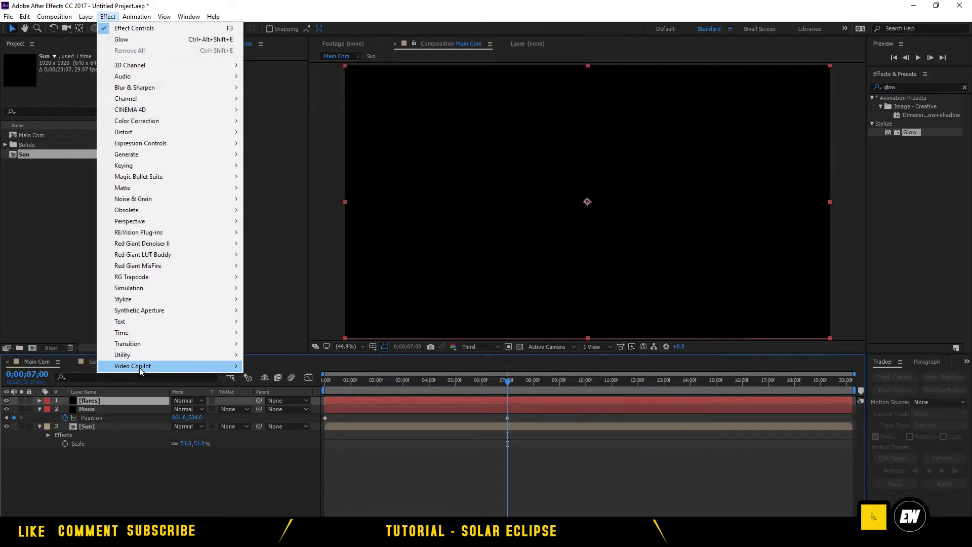
mouse_move(140, 371)
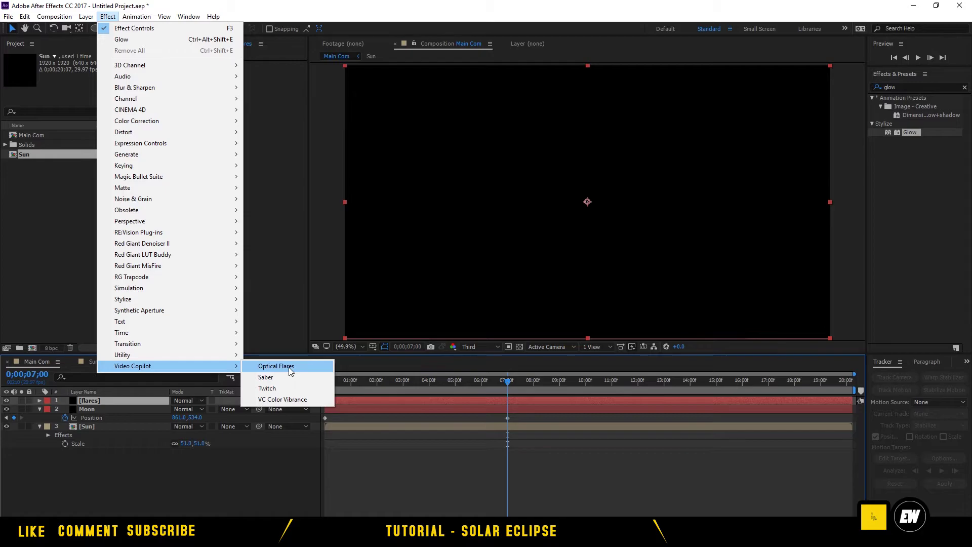
click(269, 367)
drag(303, 267, 315, 212)
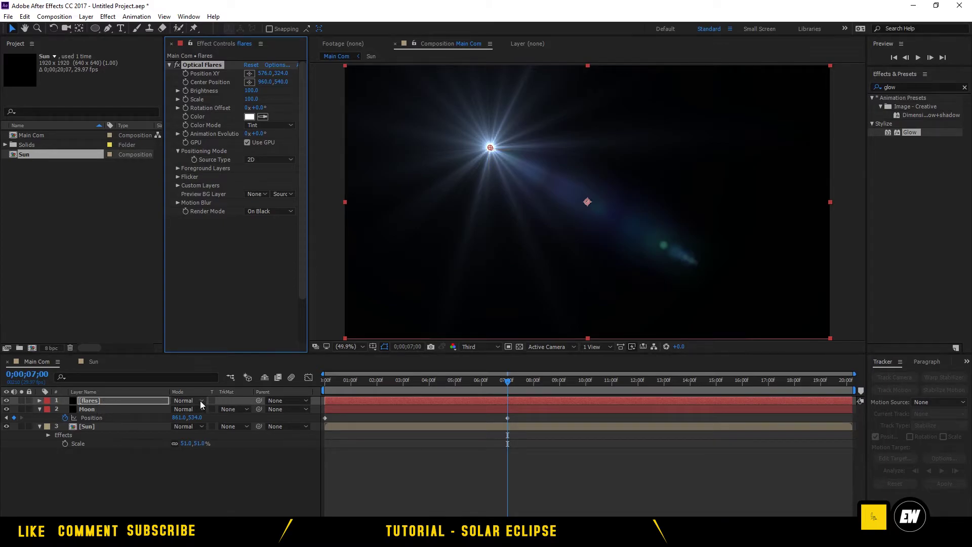
drag(302, 275, 306, 226)
click(273, 66)
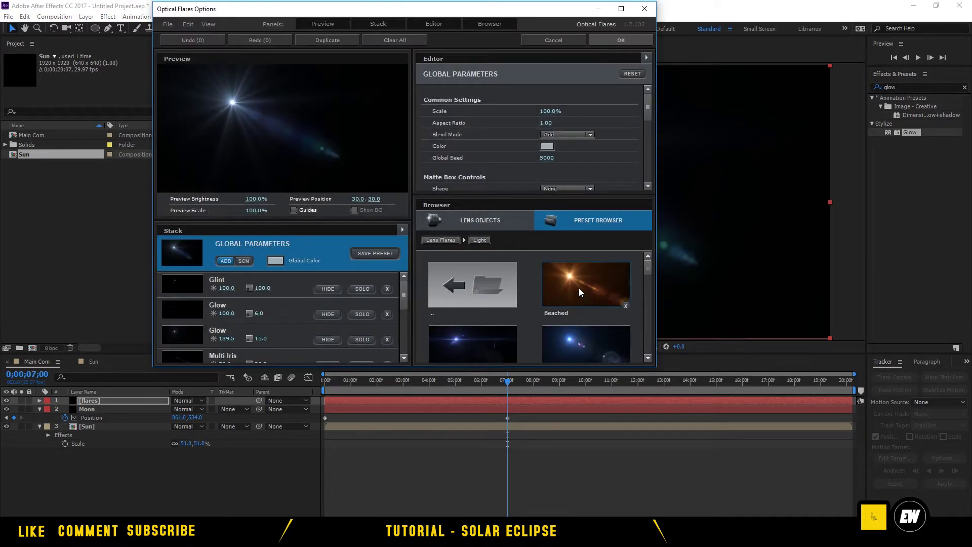
Load the Beached flare preset with its Iris and Multi Iris elements hidden, then apply.
click(579, 287)
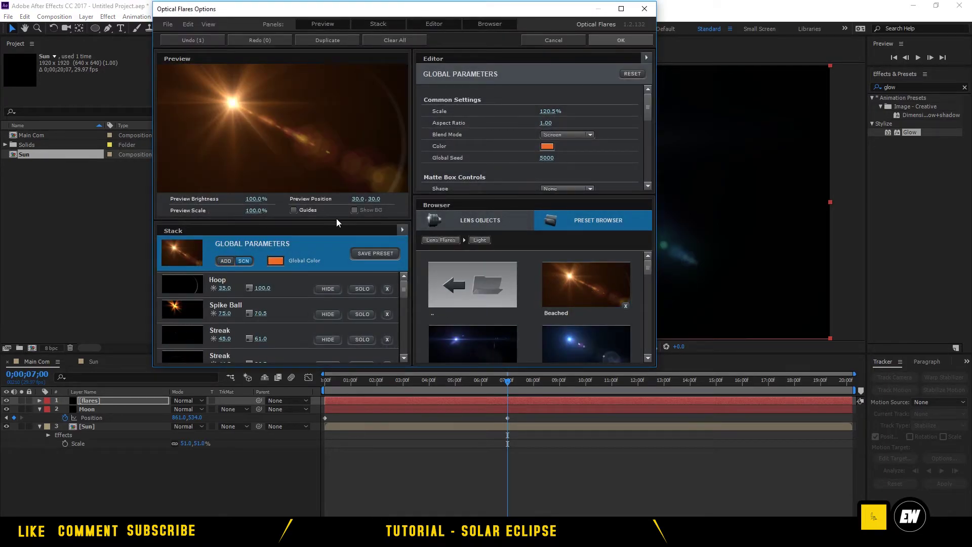
mouse_move(404, 290)
mouse_down()
mouse_move(400, 308)
mouse_move(385, 307)
mouse_move(405, 338)
mouse_move(404, 288)
mouse_up()
click(328, 289)
click(328, 314)
click(328, 300)
click(336, 293)
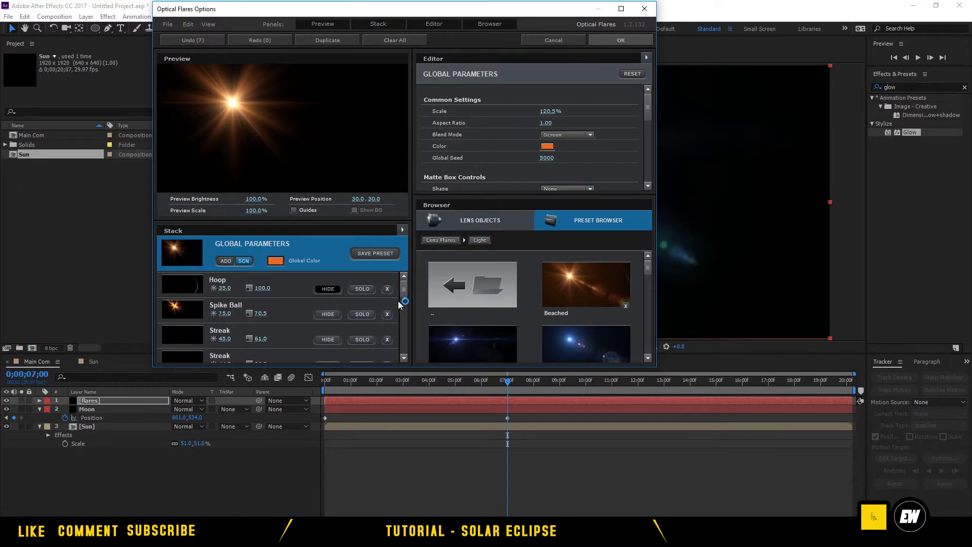
click(336, 292)
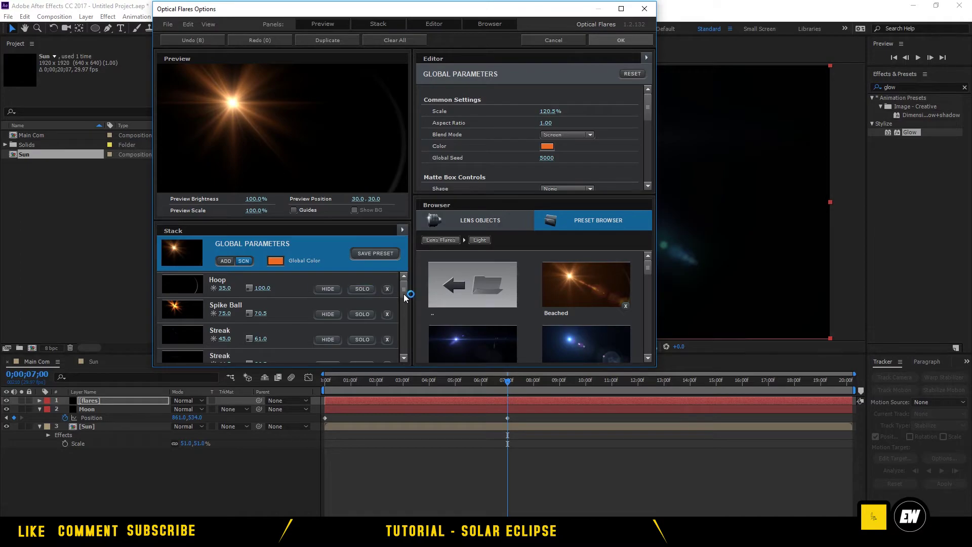
click(327, 315)
click(327, 315)
click(619, 41)
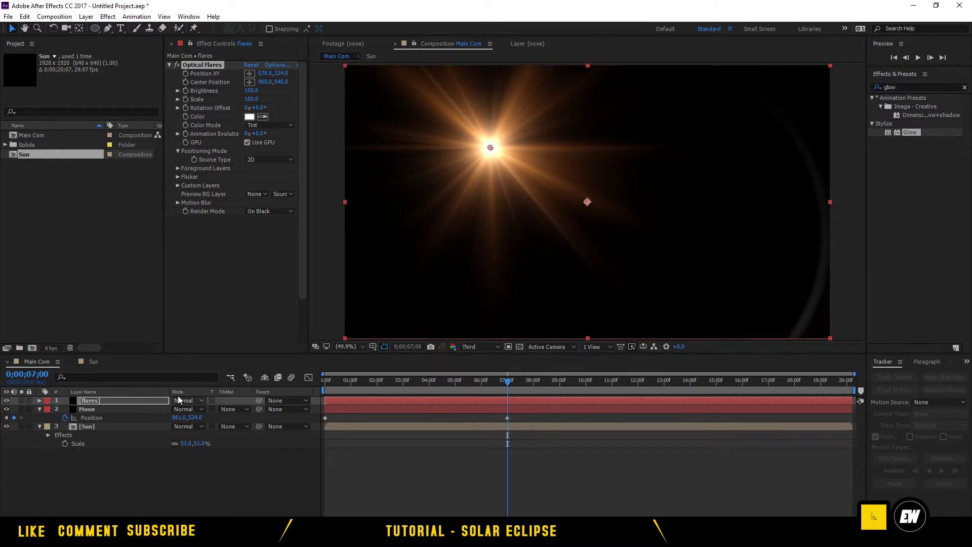
Set the flares layer's blend mode to Add.
click(190, 400)
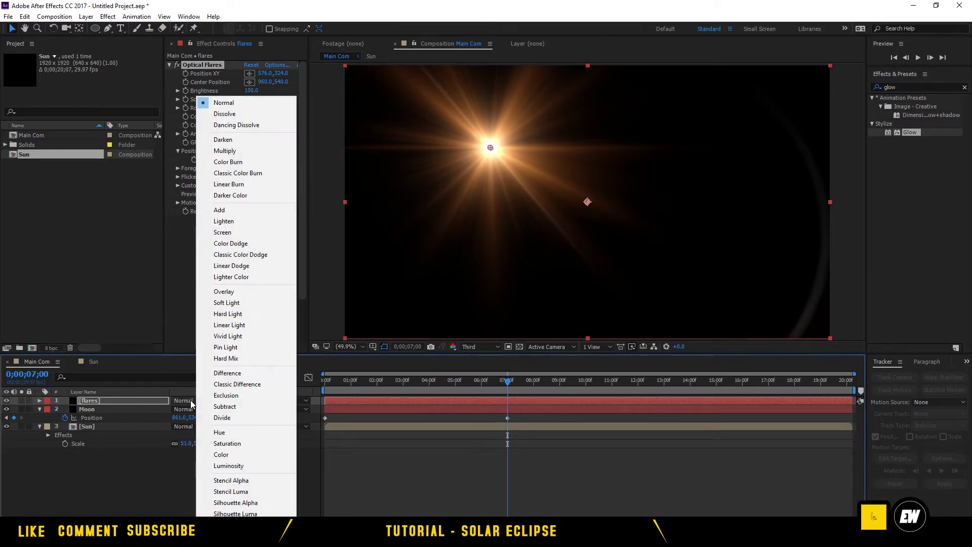
click(231, 232)
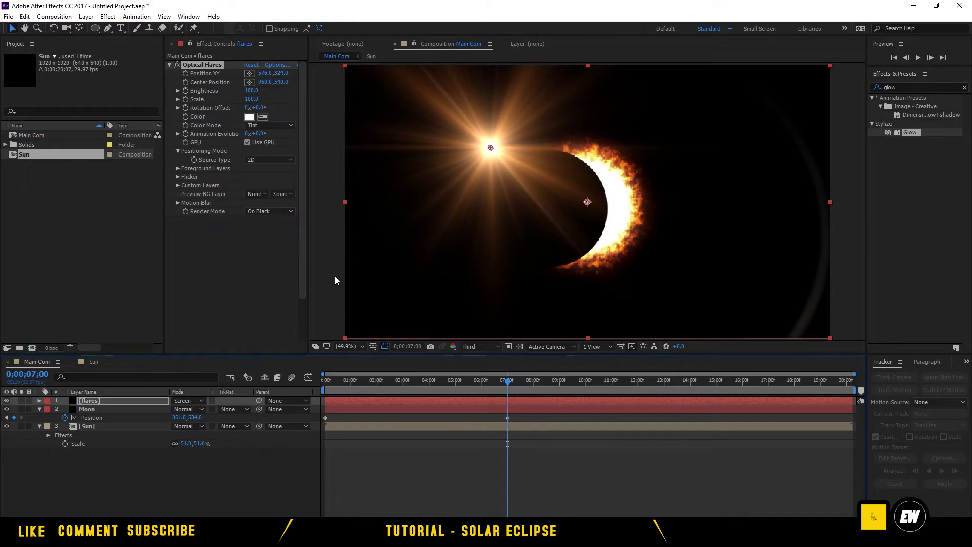
click(189, 400)
click(219, 212)
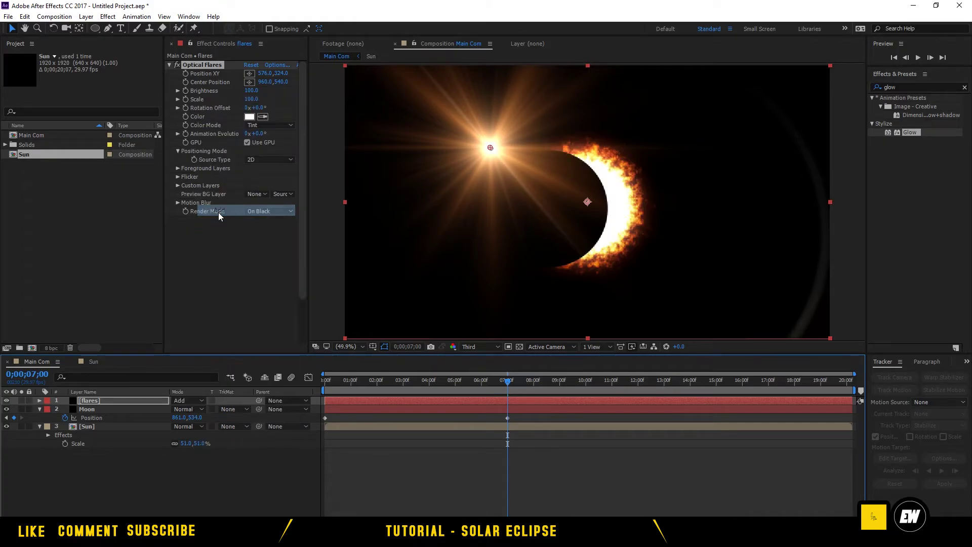
key(apostrophe)
Place the flare on the crescent's bright edge, set Scale to 120 and keyframe it.
drag(490, 148, 618, 192)
click(568, 430)
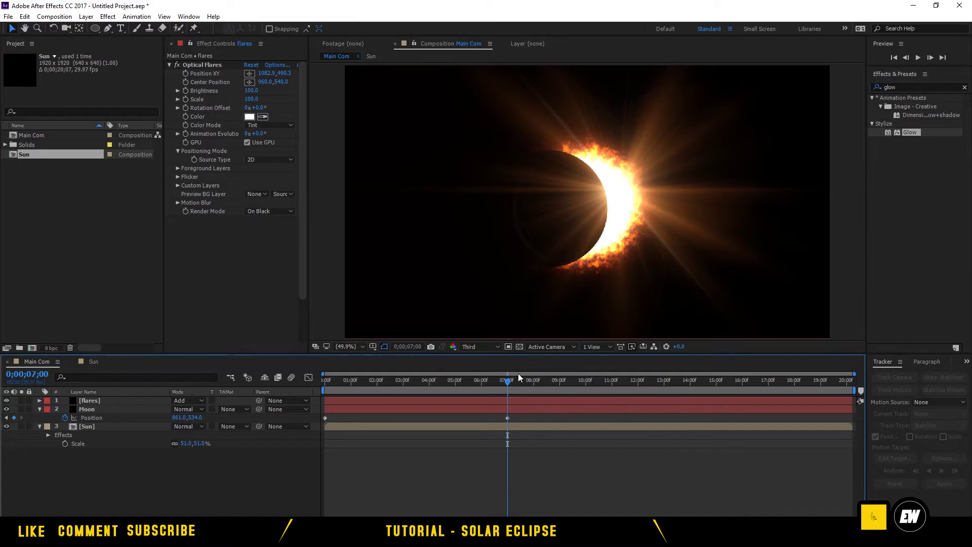
drag(247, 99, 247, 98)
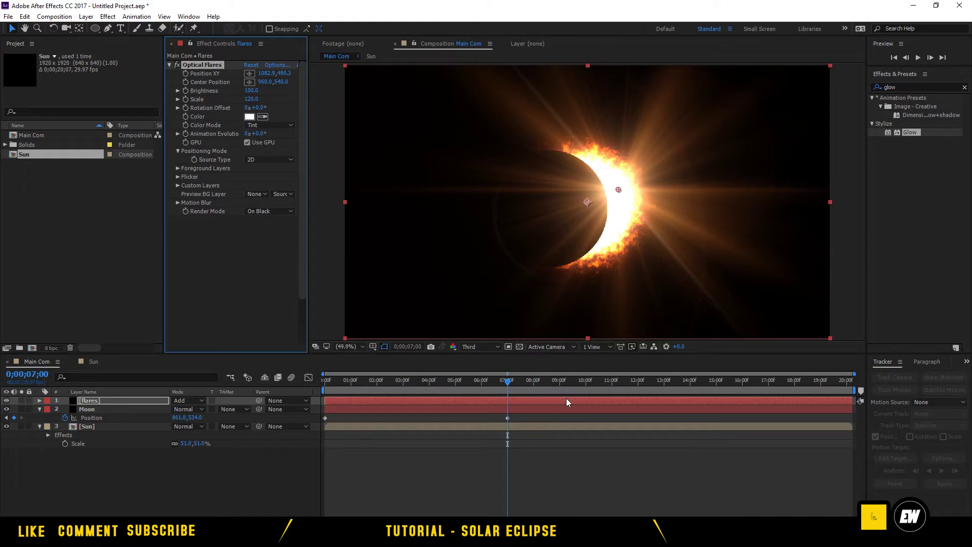
click(579, 460)
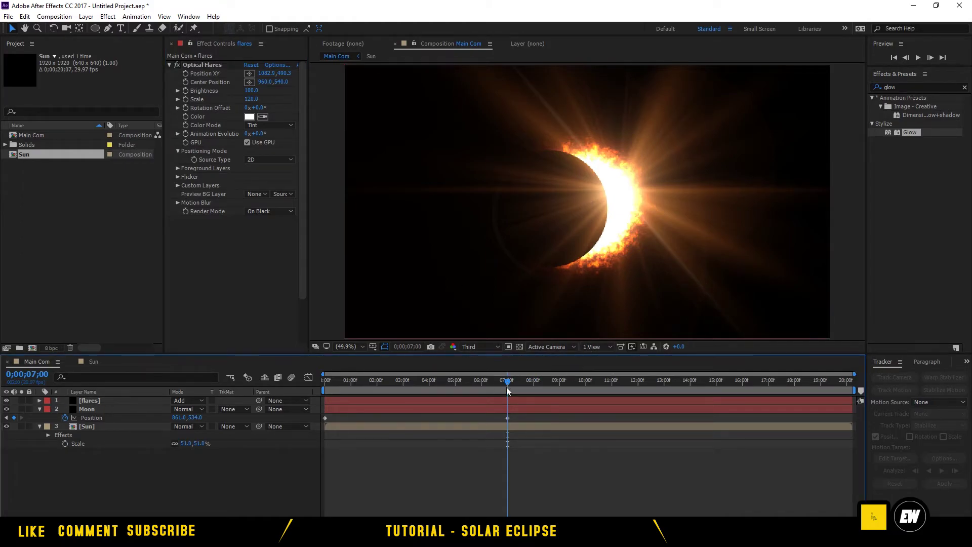
click(186, 99)
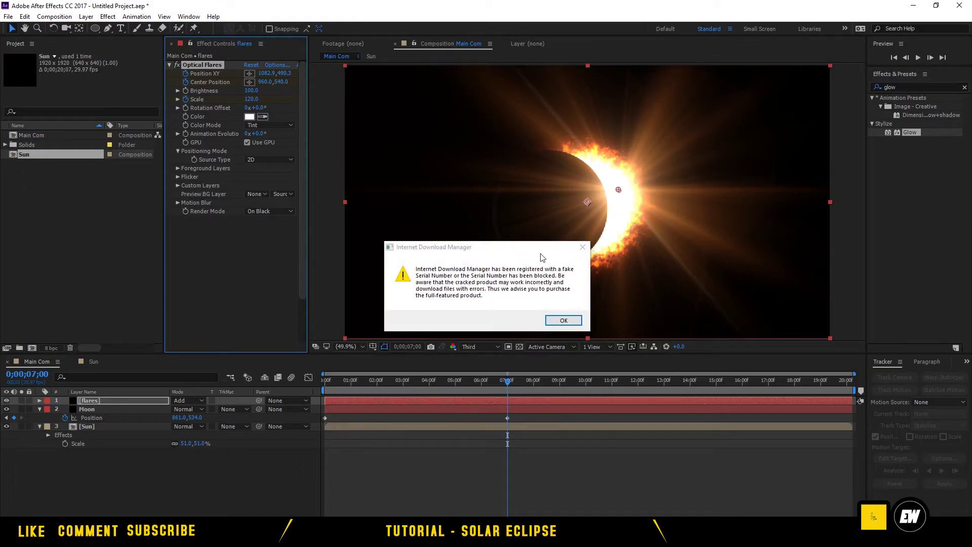
Dismiss the IDM warning and registration prompt, then return to the animation's start.
click(582, 249)
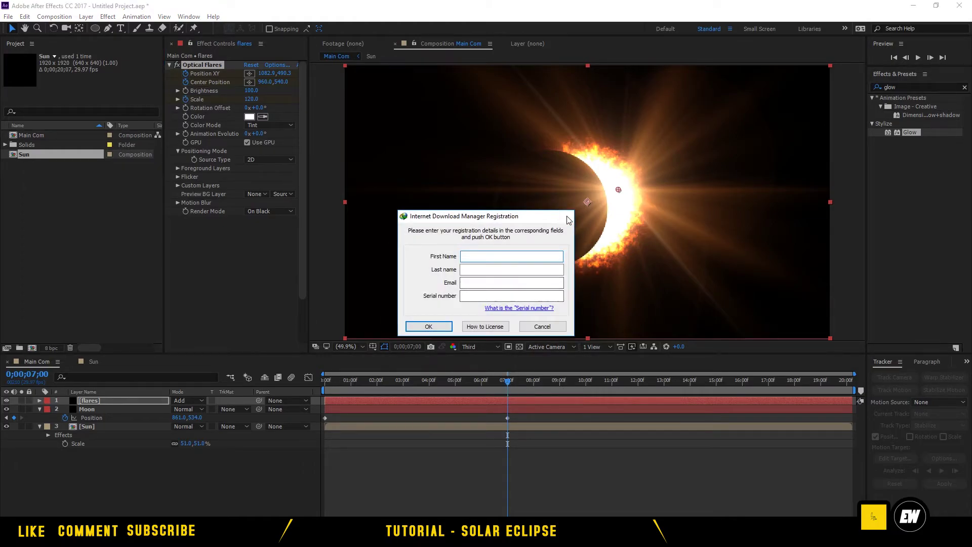
click(540, 324)
drag(509, 384, 327, 383)
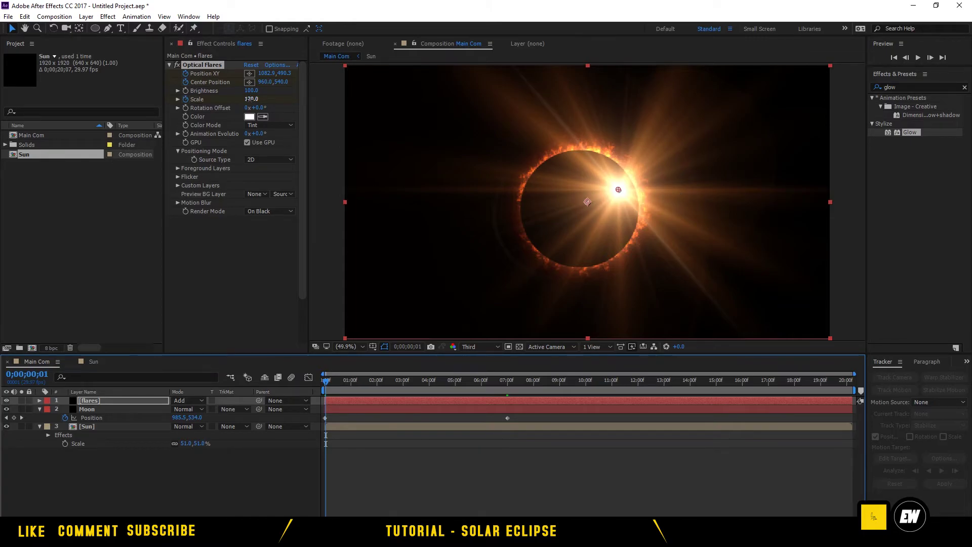
Keyframe the flare's Scale to 0 at the first frame and again at 0;00;02;26.
click(251, 99)
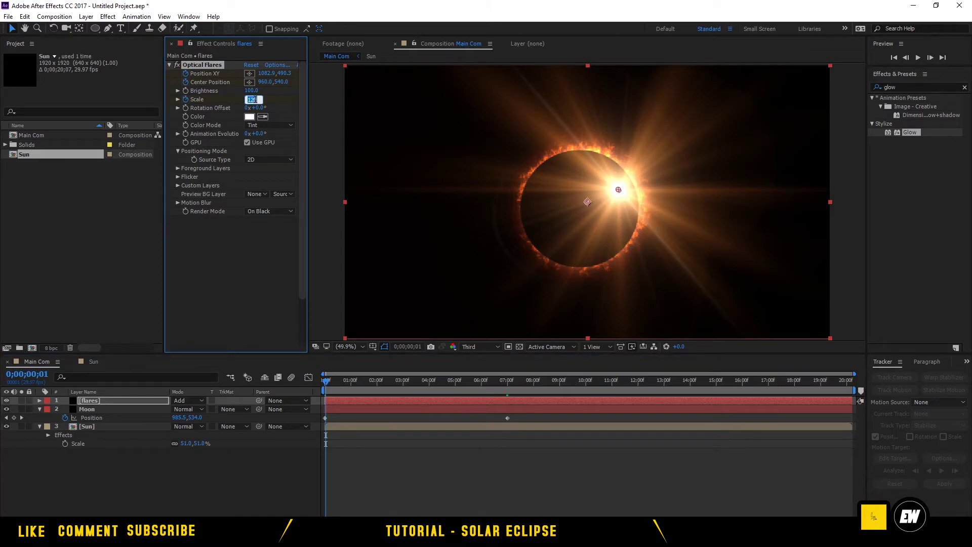
key(Return)
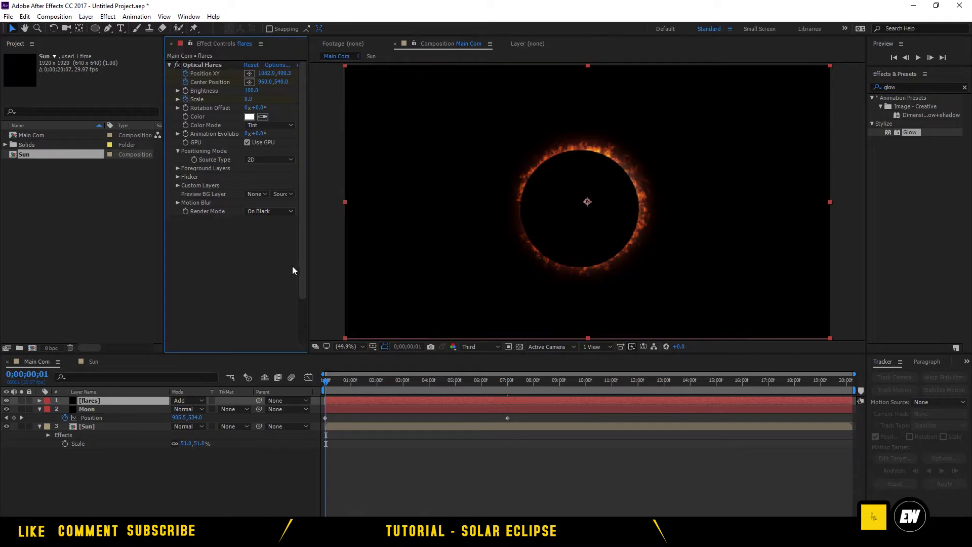
drag(325, 383, 400, 381)
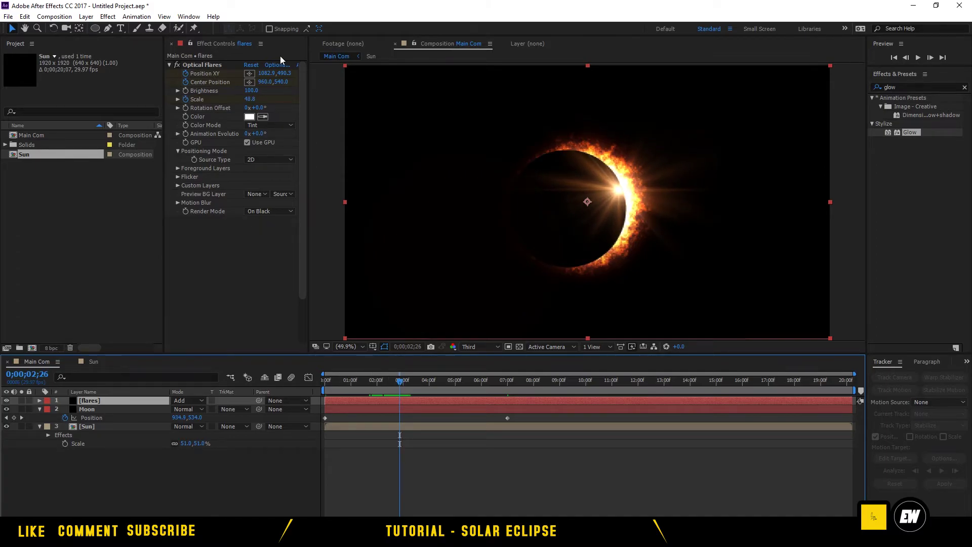
click(249, 100)
text(0)
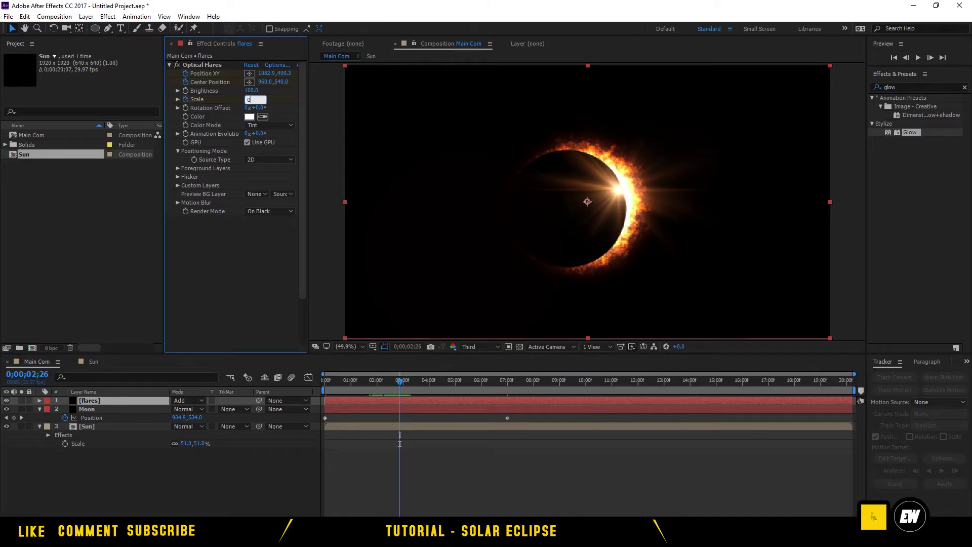
click(468, 435)
click(404, 383)
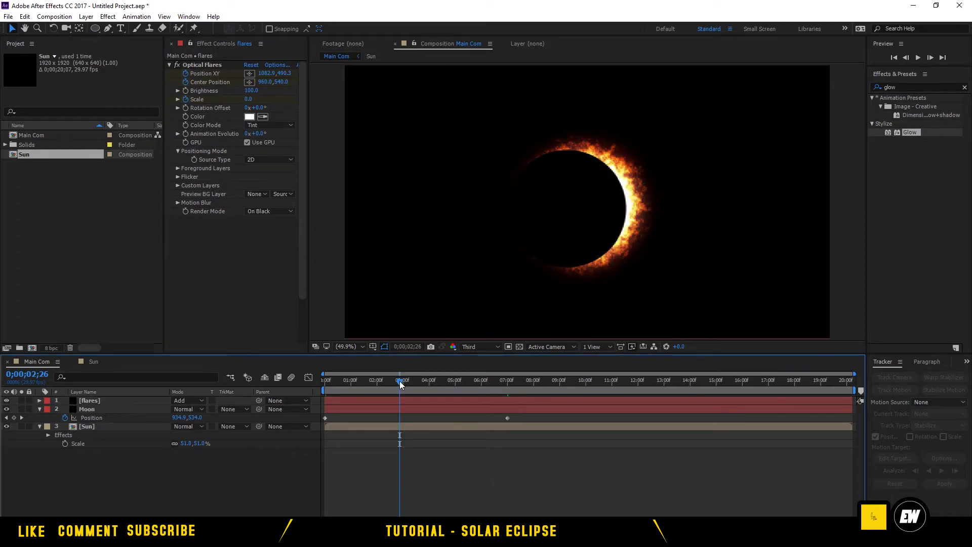
drag(403, 383, 405, 384)
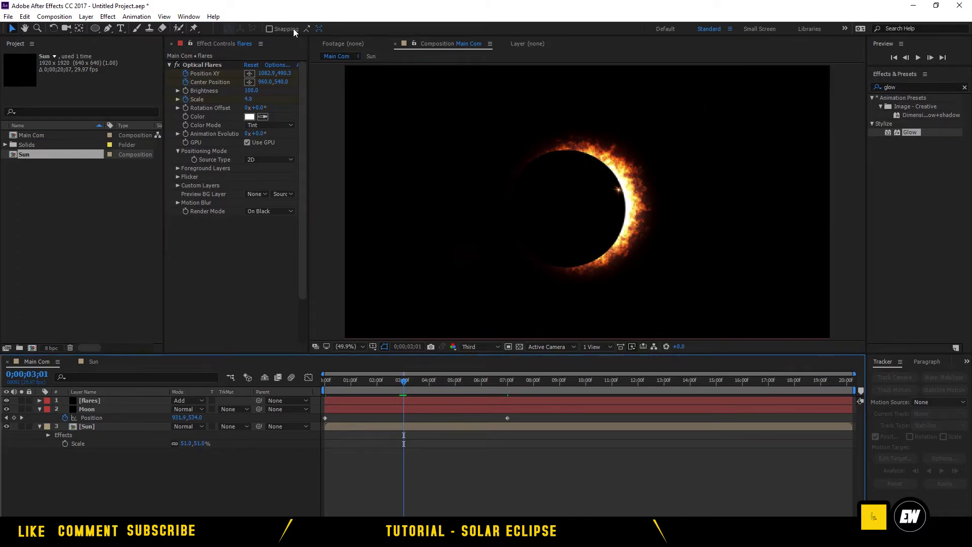
Place the flare centre on the ring's bright edge with the Center Position target, then slide it along the edge.
click(249, 81)
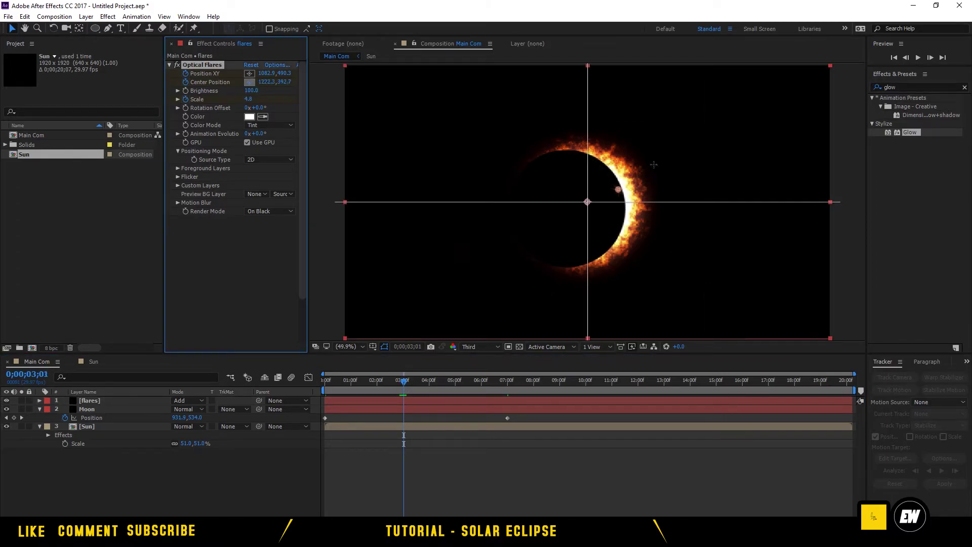
click(621, 190)
click(626, 189)
drag(627, 188, 561, 224)
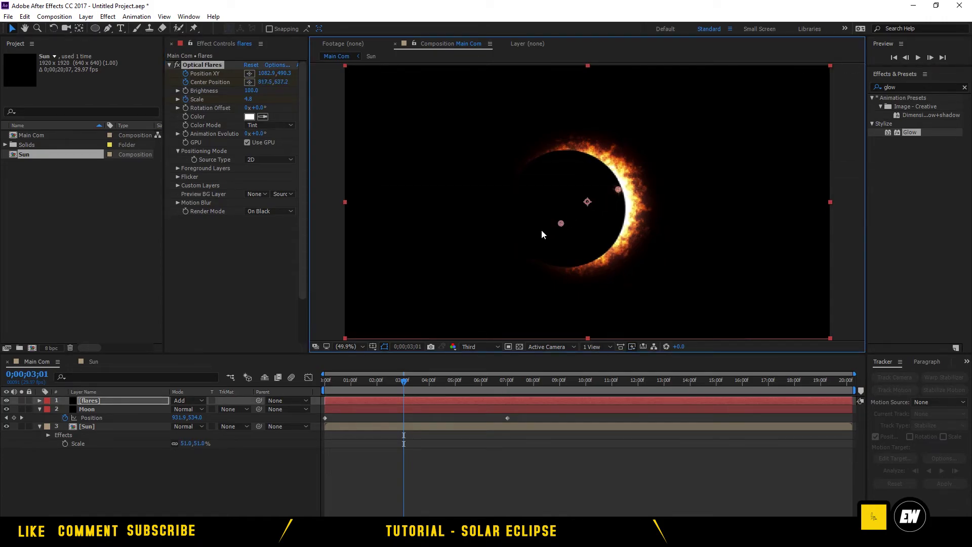
drag(618, 191, 624, 188)
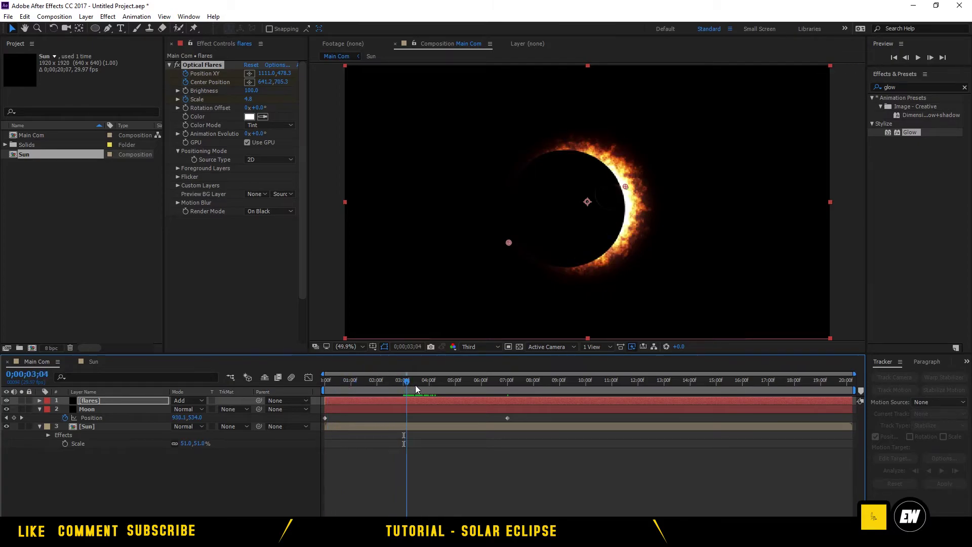
click(506, 501)
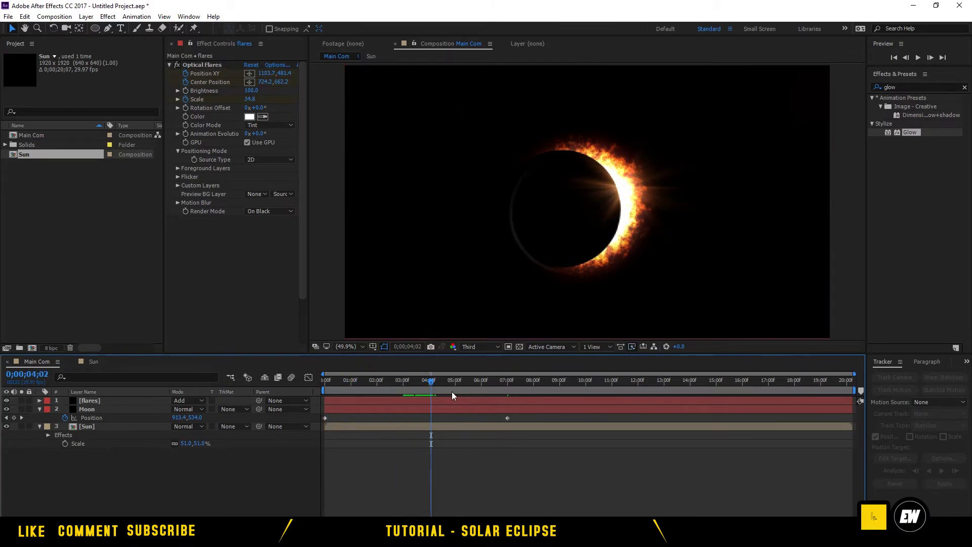